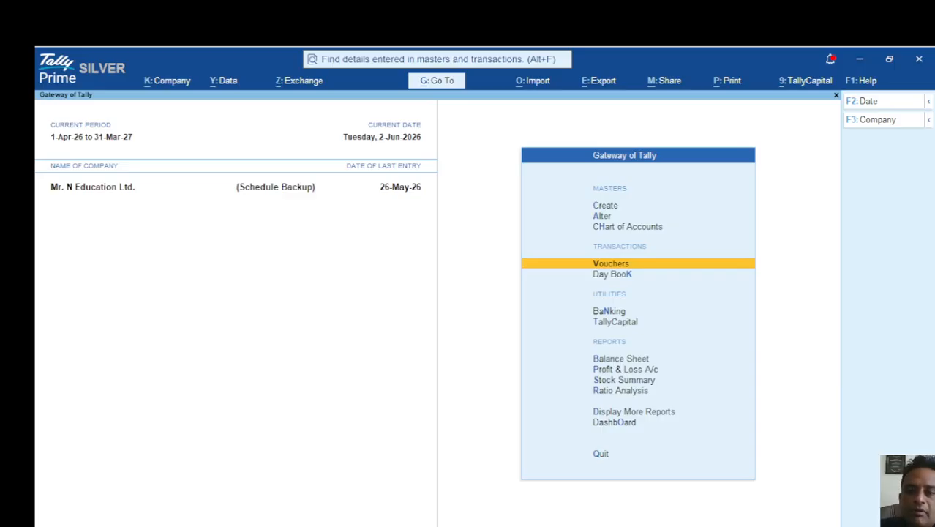
Step: Open voucher entry and set the purchase voucher's date to 2-6 (2-Jun-26)
key("Return")
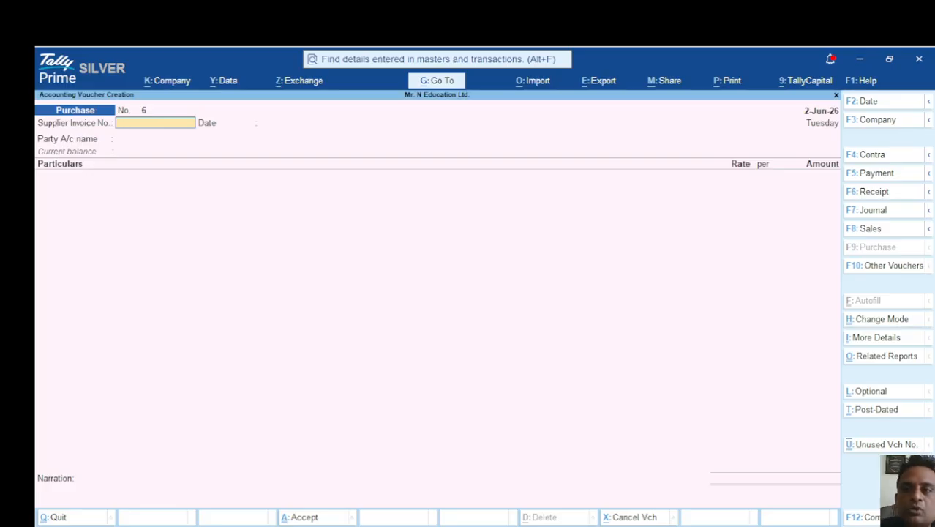
key("F2")
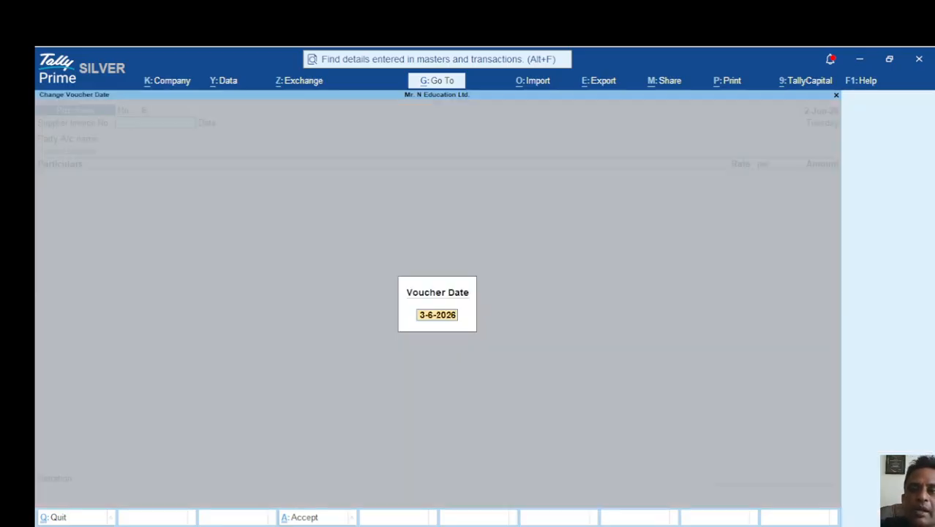
type("2-6")
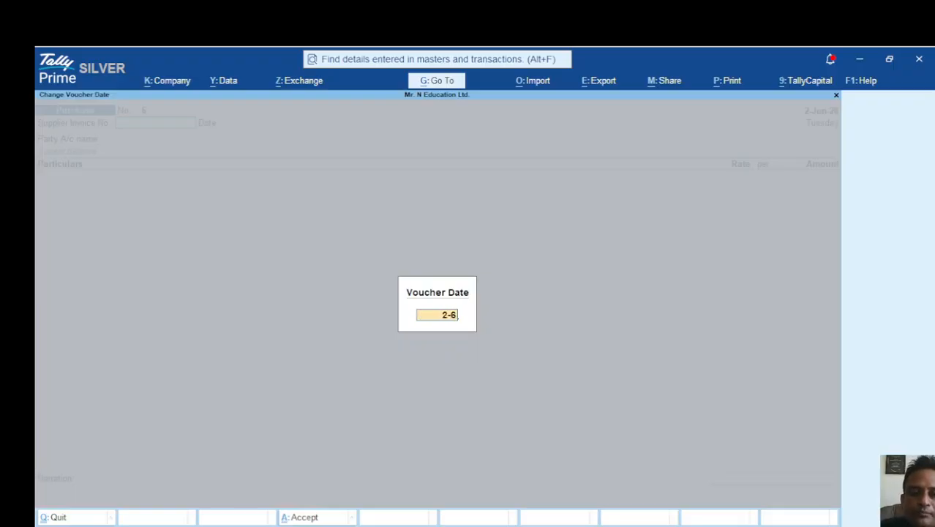
key("Return")
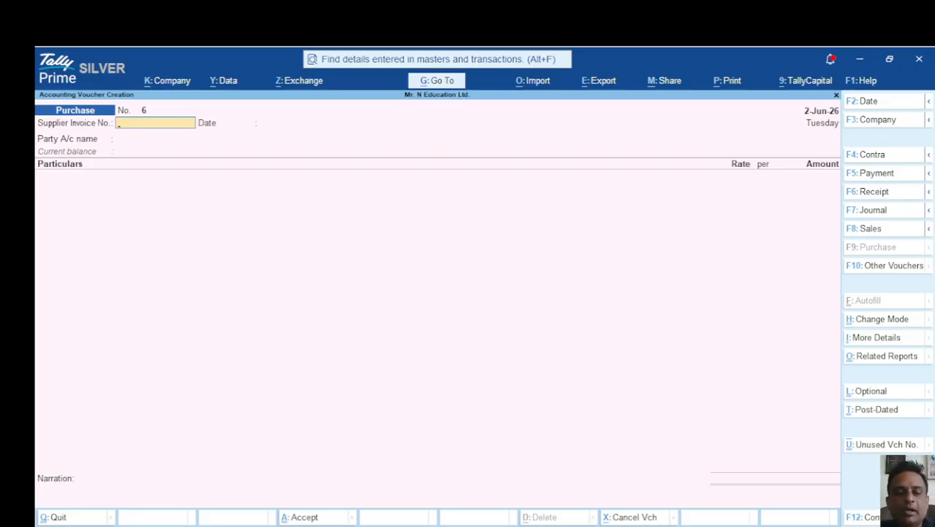
Step: Enter supplier invoice number M-098 on the purchase voucher and accept 2-Jun-26 as the invoice date
type("M")
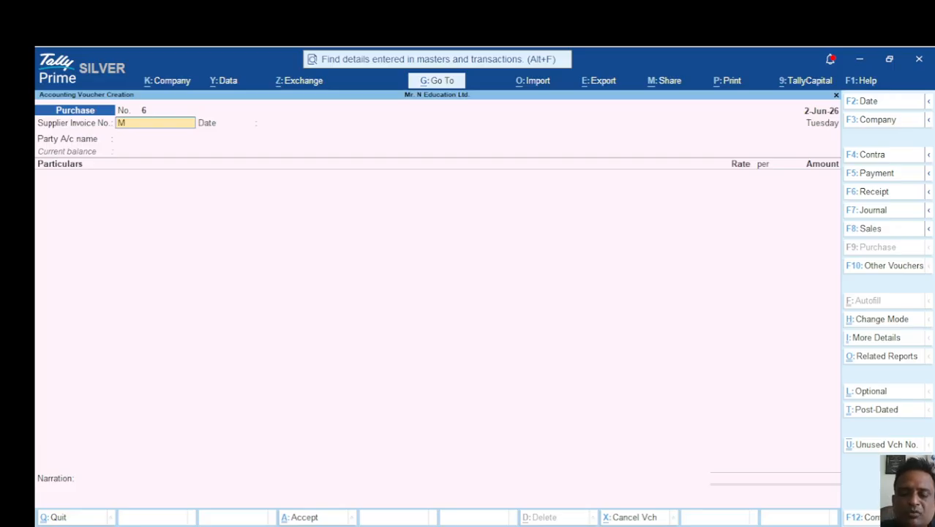
type("-098")
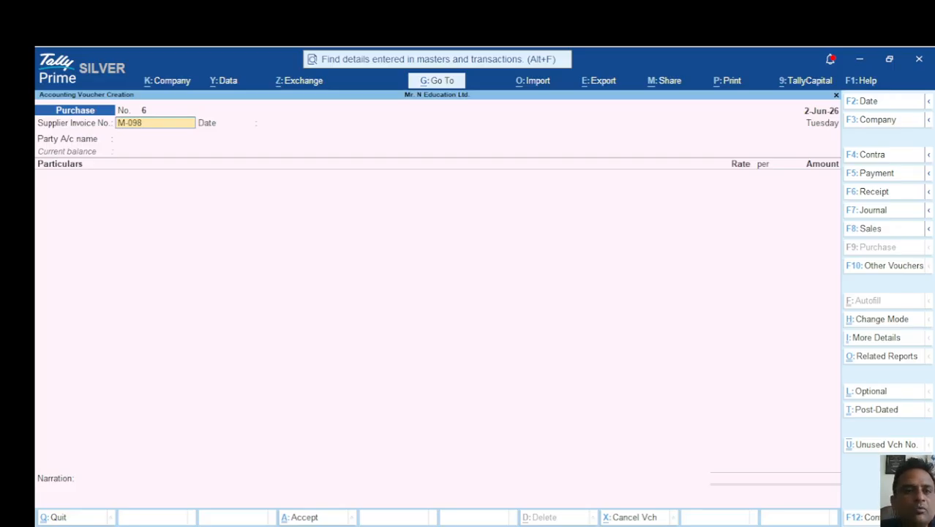
key("Return")
key("Return")
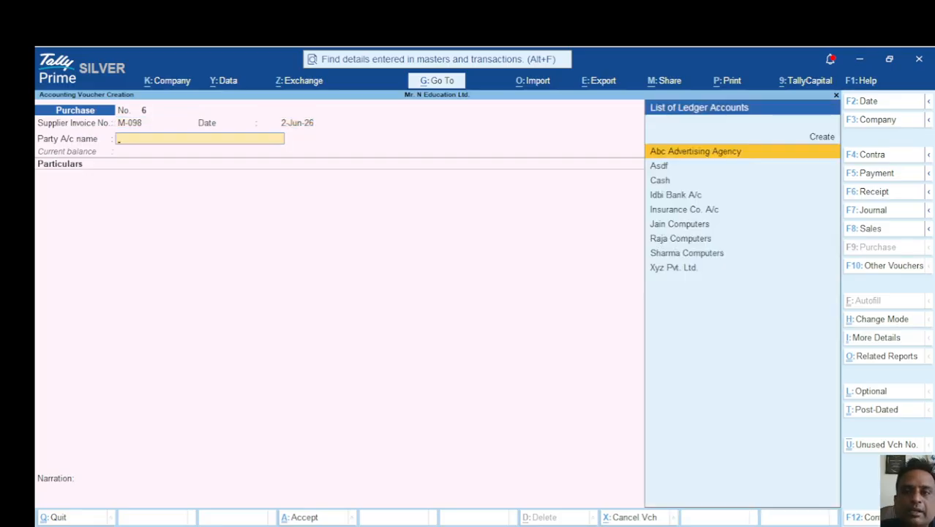
Step: Start a new party ledger from the purchase voucher and name it Gupta Digital Marketing
key("alt")
key("alt+c")
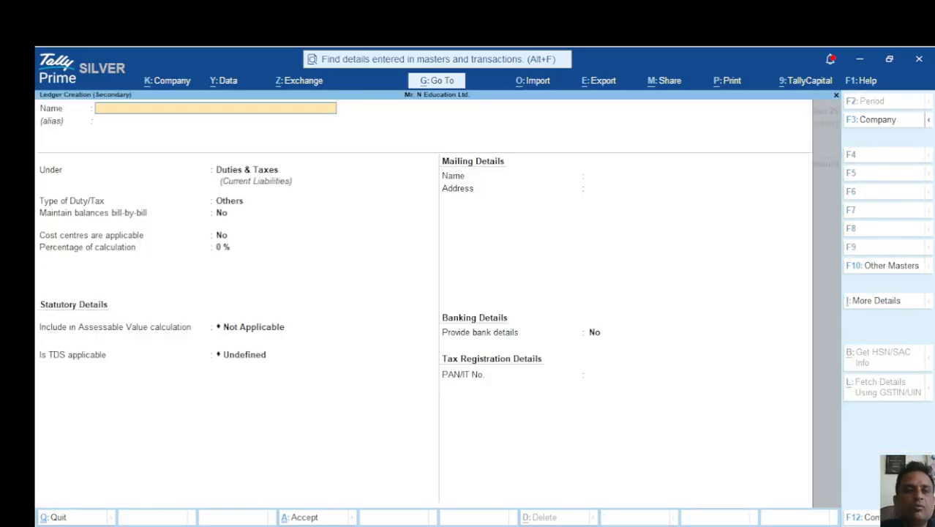
type("Gu")
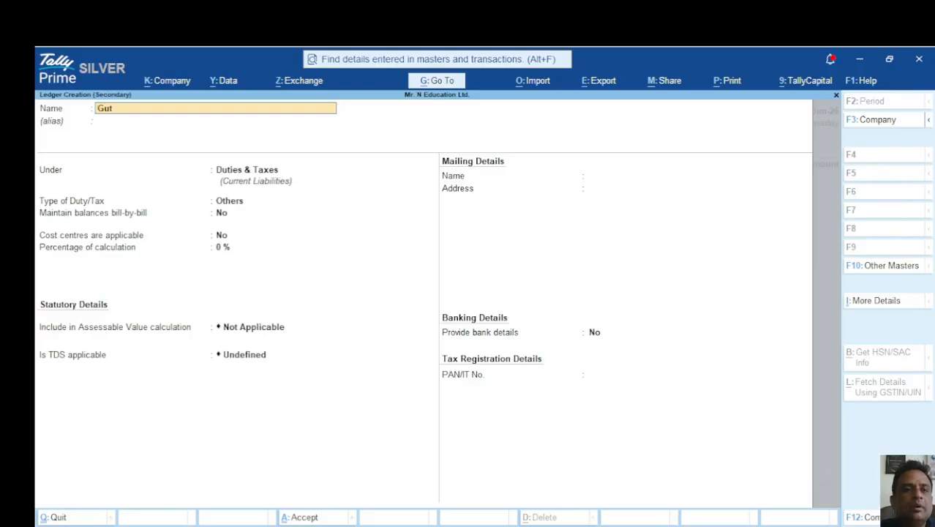
type("pta Digi")
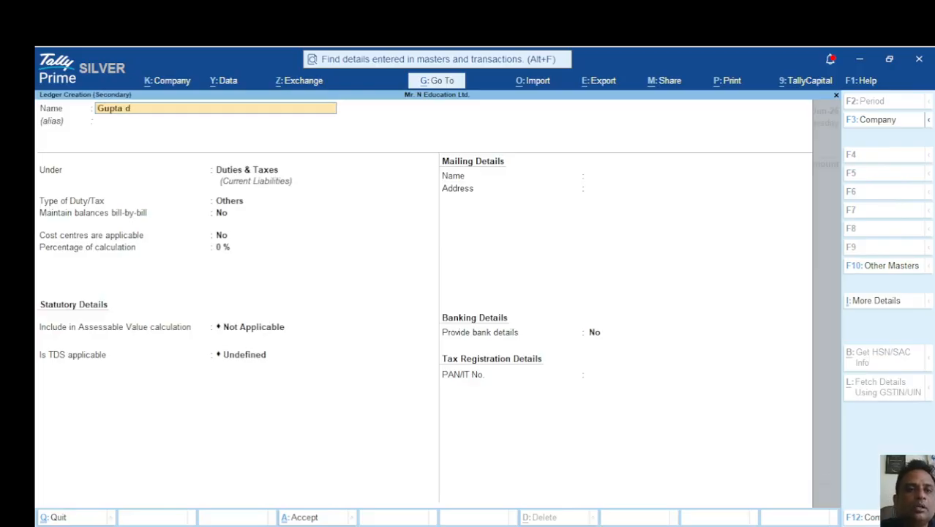
type("talm")
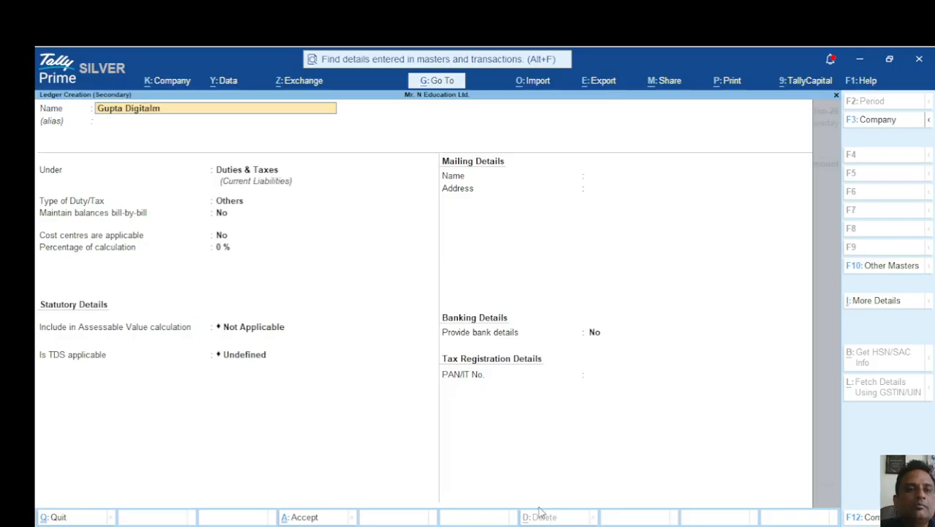
key("BackSpace")
key("BackSpace")
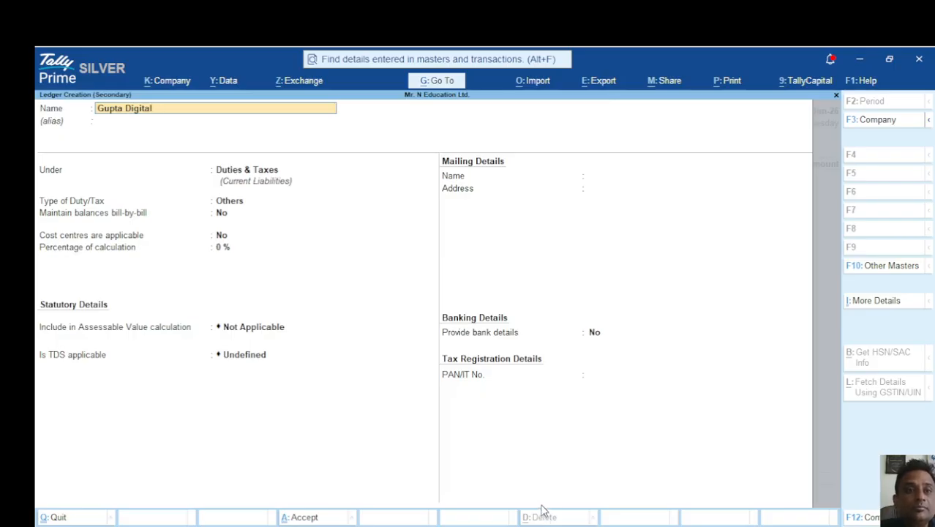
type("l Marketing")
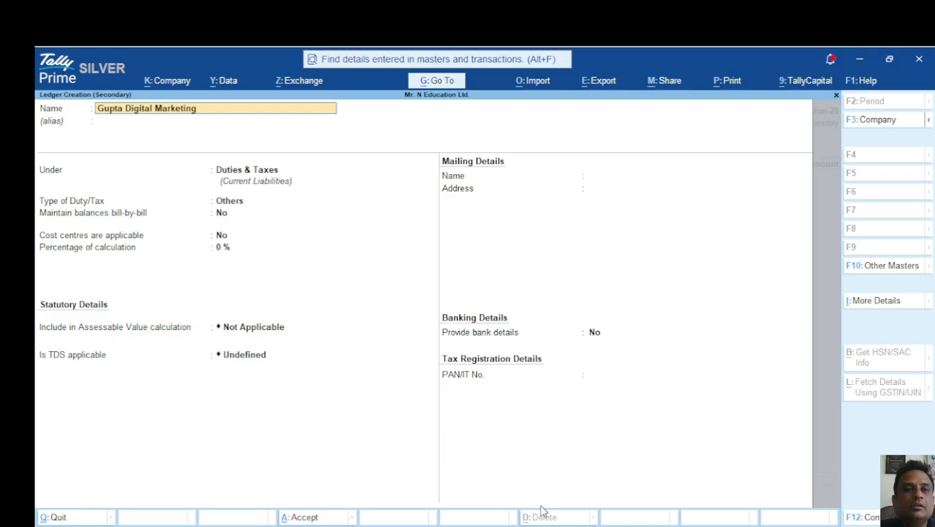
Step: Leave the alias blank, place the ledger under Sundry Creditors and accept the default bill-by-bill and credit settings
key("Return")
key("Return")
type("S")
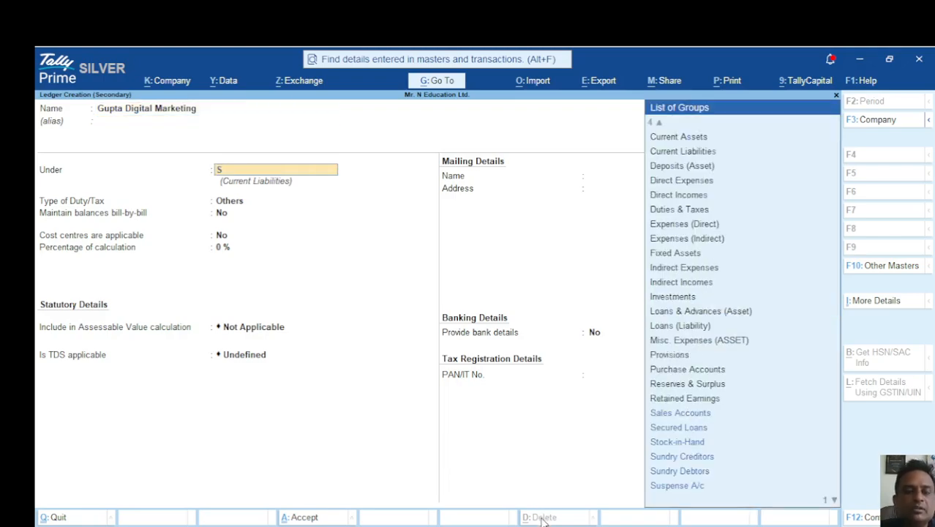
key("Up")
key("Up")
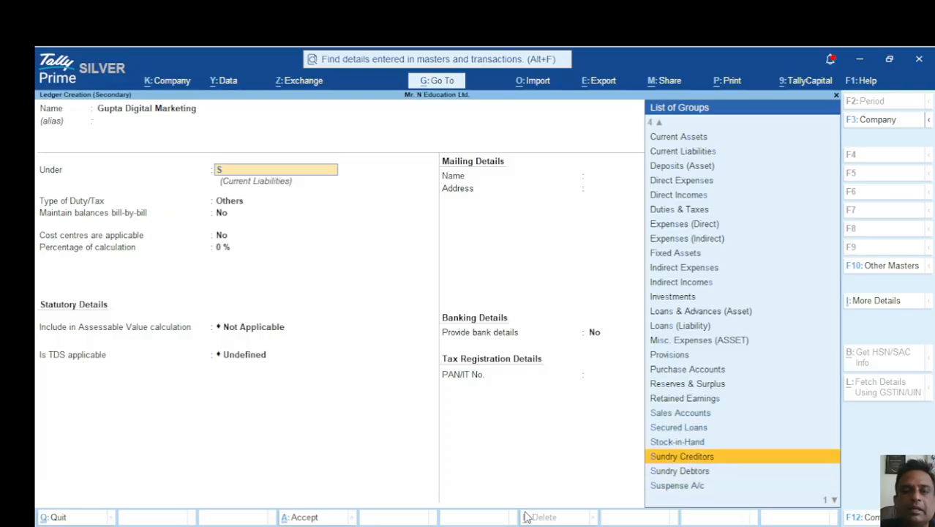
key("Return")
key("Return")
key("Return")
key("Return")
key("Return")
key("Return")
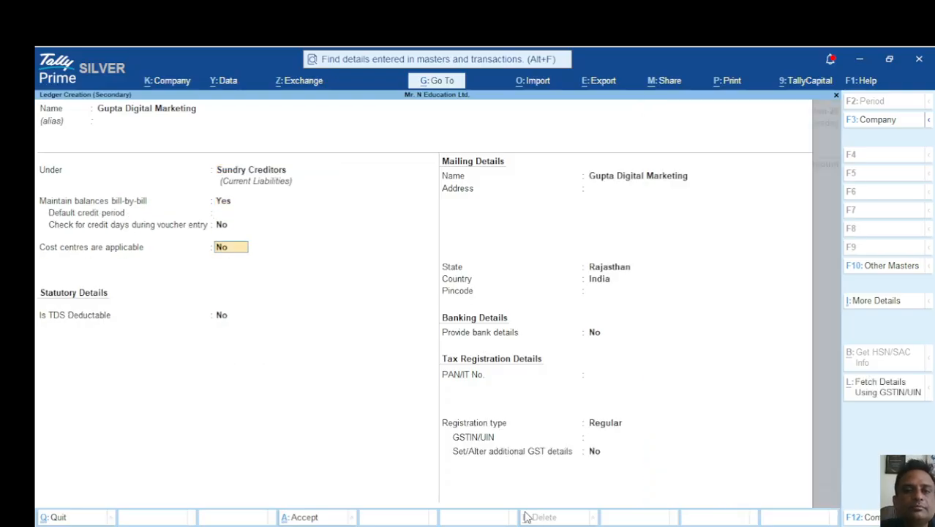
Step: Fill in the ledger's mailing details with Mumbai as the address and Maharashtra as the state
key("Return")
type("Mumbai")
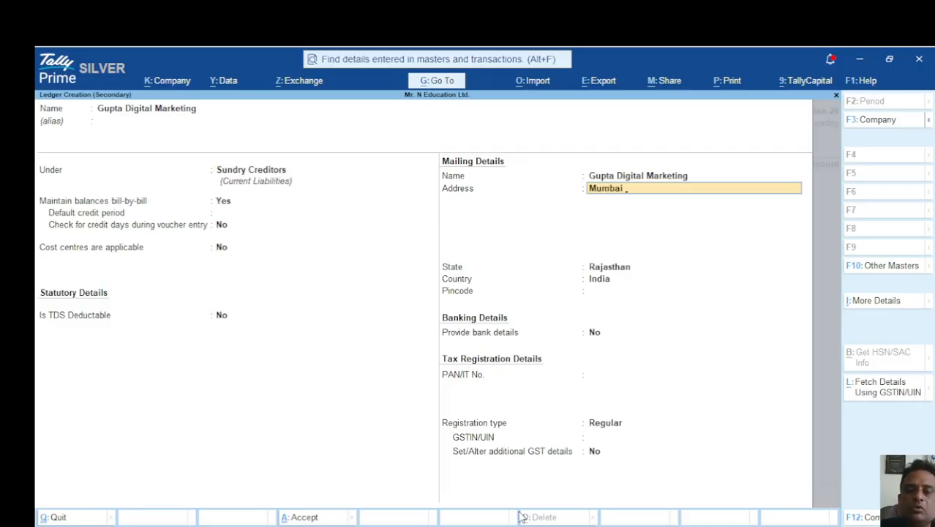
key("Return")
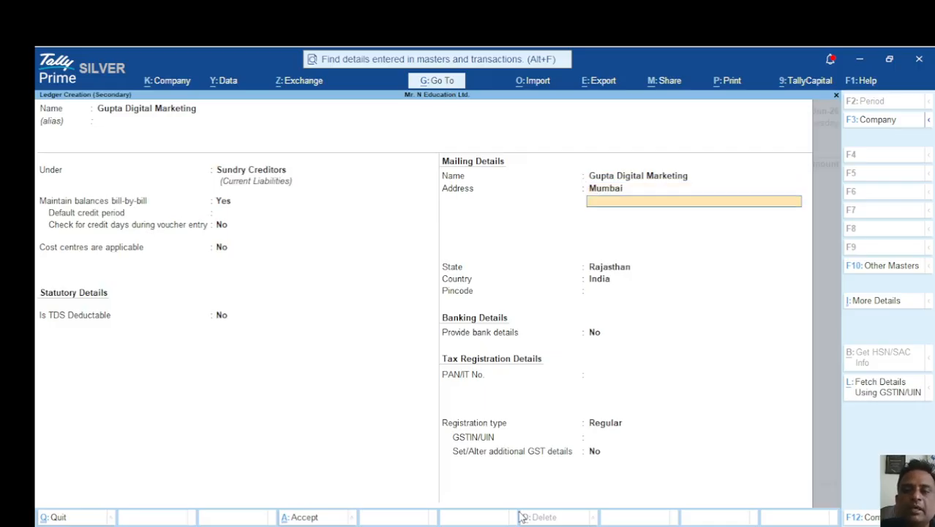
key("Return")
type("Ma")
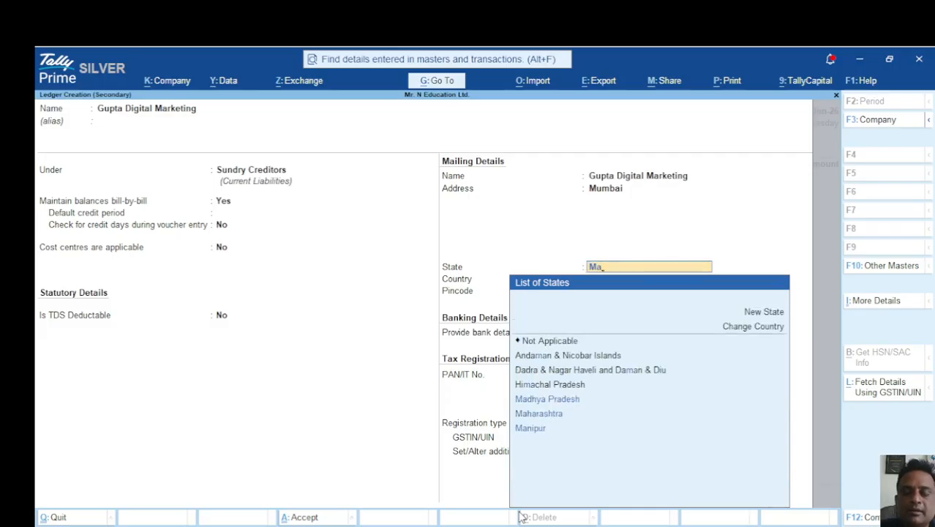
key("Down")
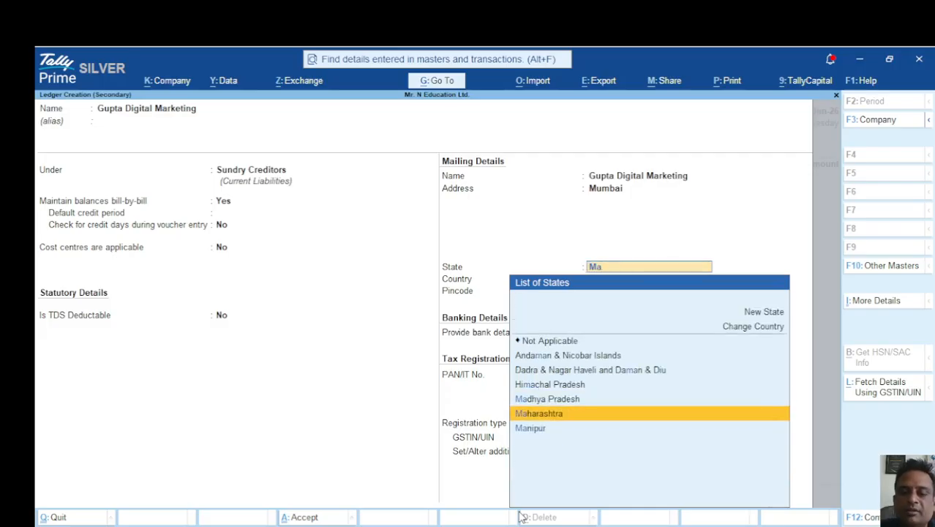
key("Return")
Step: Keep the default bank details and Regular registration type, and enter the supplier's GSTIN
key("Return")
key("Return")
key("Return")
key("Return")
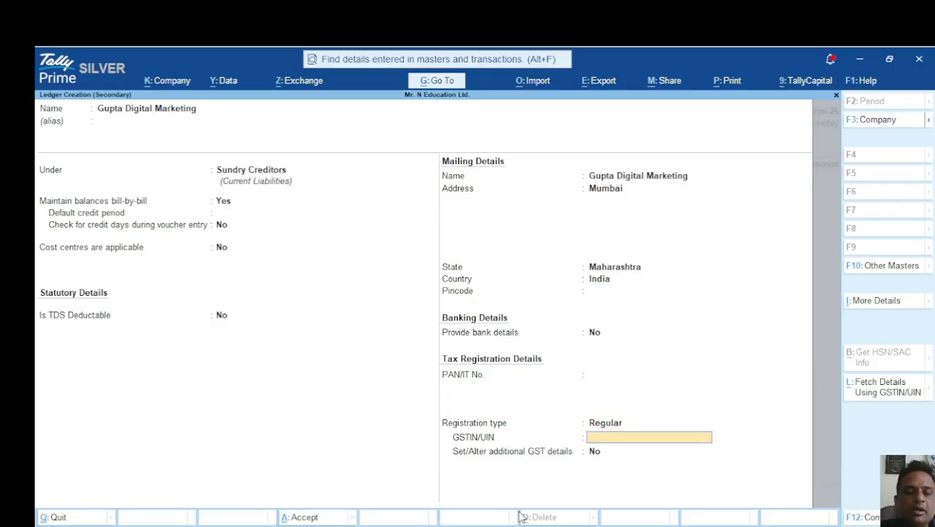
type("27")
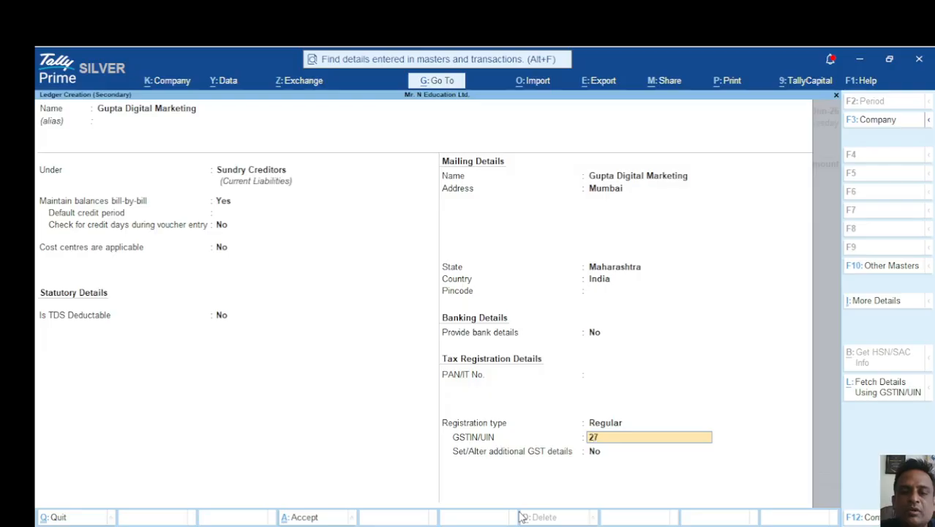
type("JFHJKDS324324")
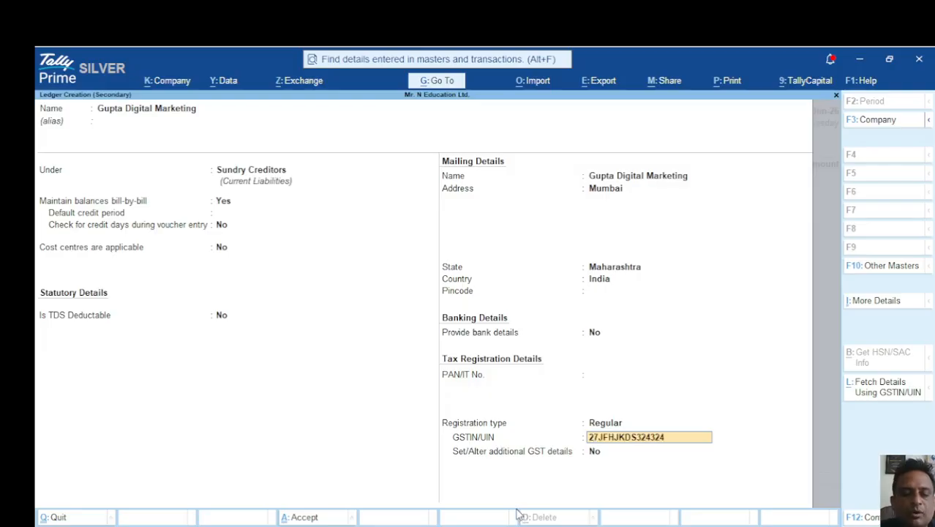
key("Return")
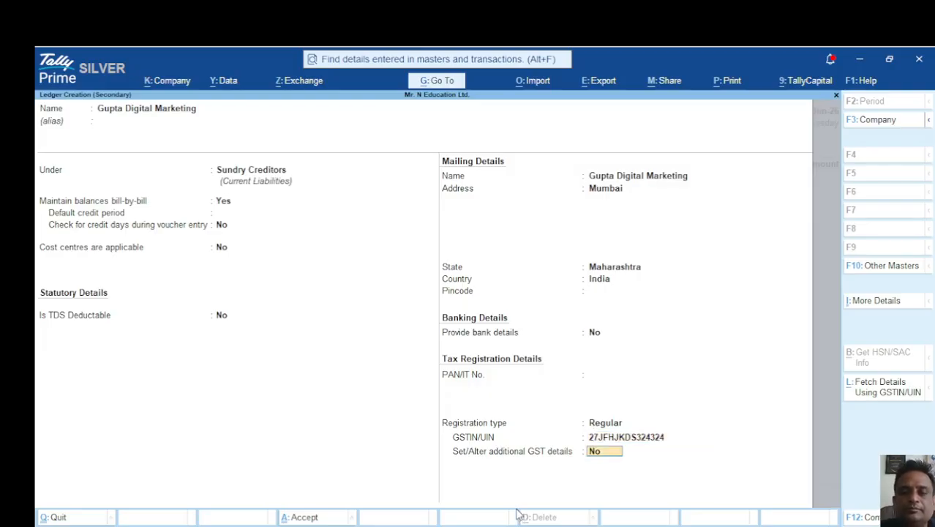
Step: Set the place of supply to Rajasthan in the additional GST details and save the new supplier ledger
type("y")
key("Return")
key("Return")
key("BackSpace")
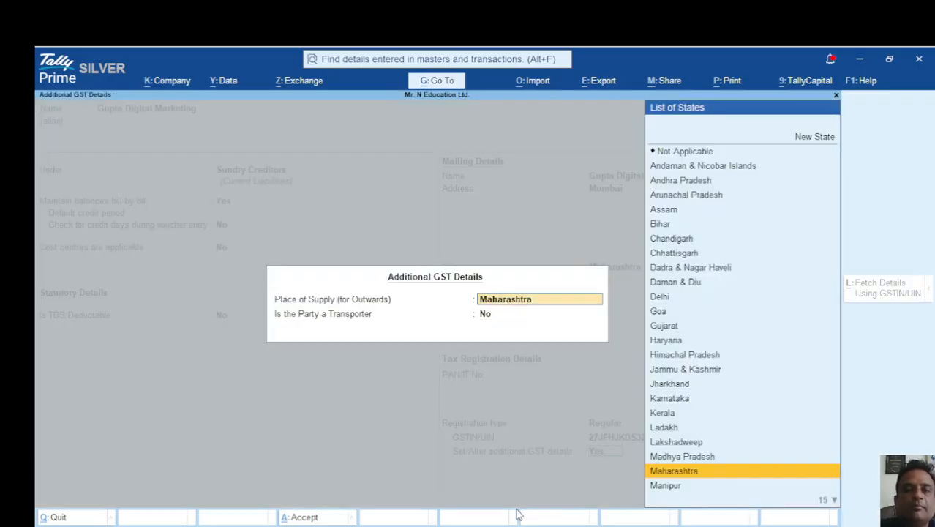
type("Ra")
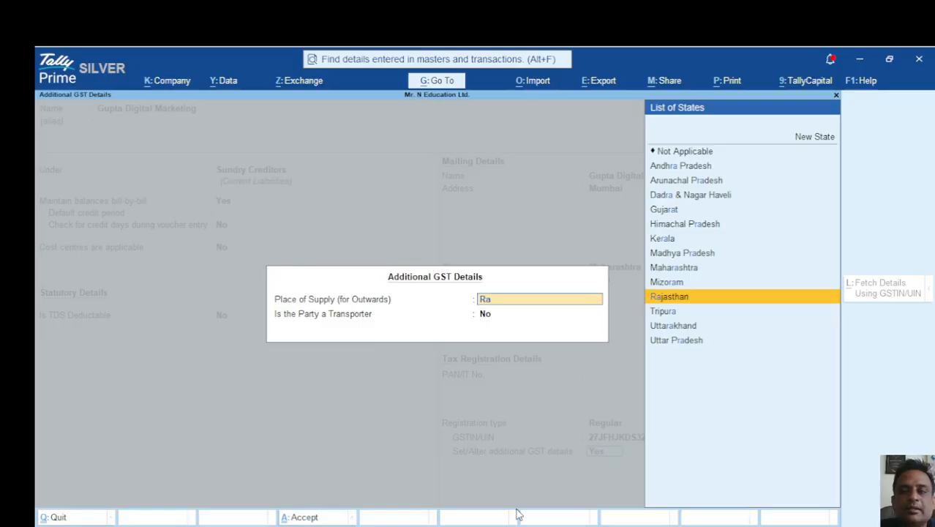
key("Return")
key("Return")
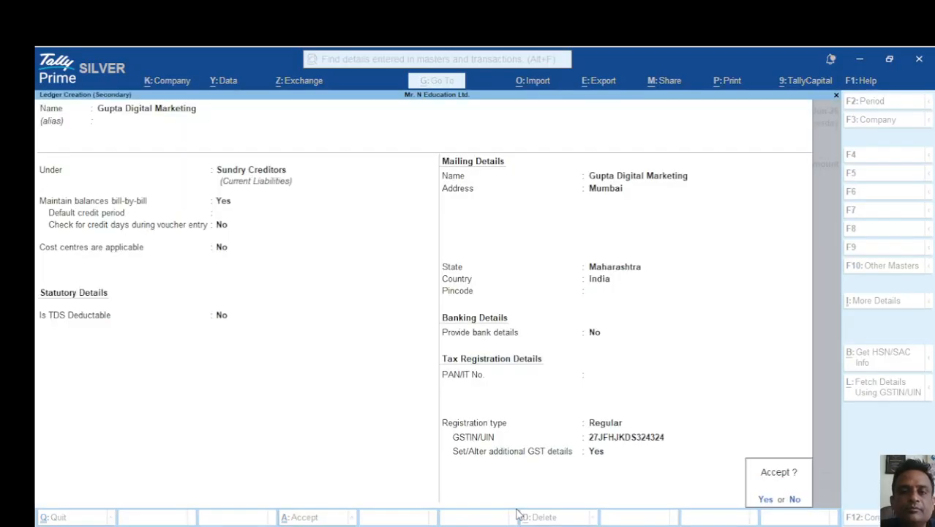
key("Return")
Step: Leave the receipt details blank and accept the default party details for Gupta Digital Marketing on the purchase voucher
key("Return")
key("Return")
key("Return")
key("Return")
key("Return")
key("Return")
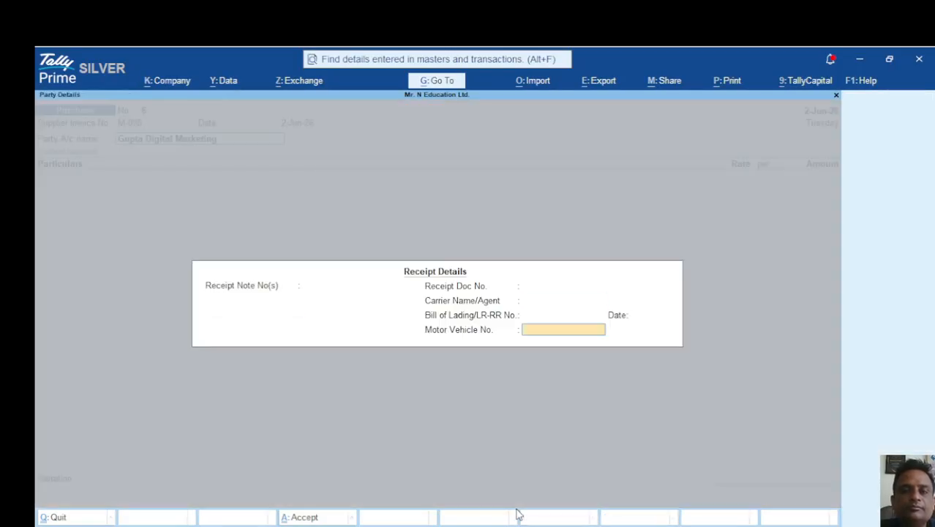
key("Return")
key("Return")
key("Return")
key("Return")
key("Return")
key("Return")
key("Return")
key("Return")
key("Return")
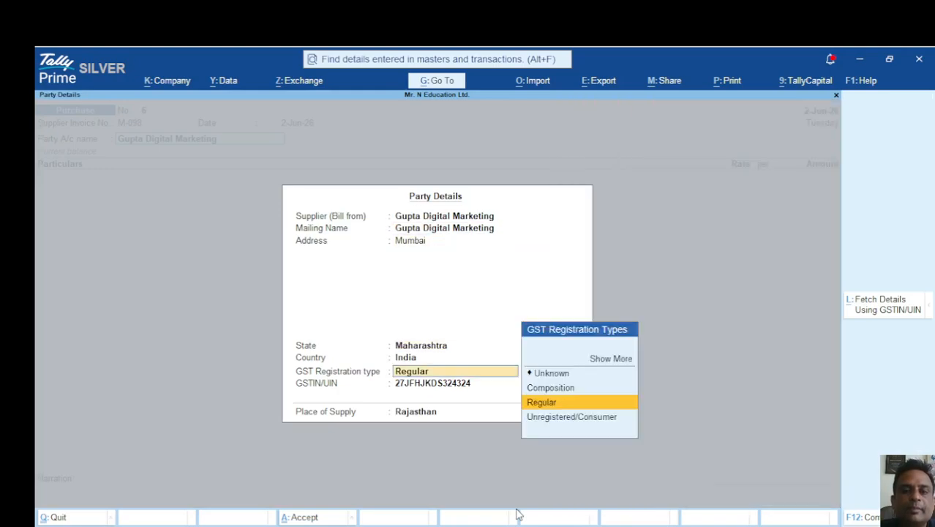
key("Return")
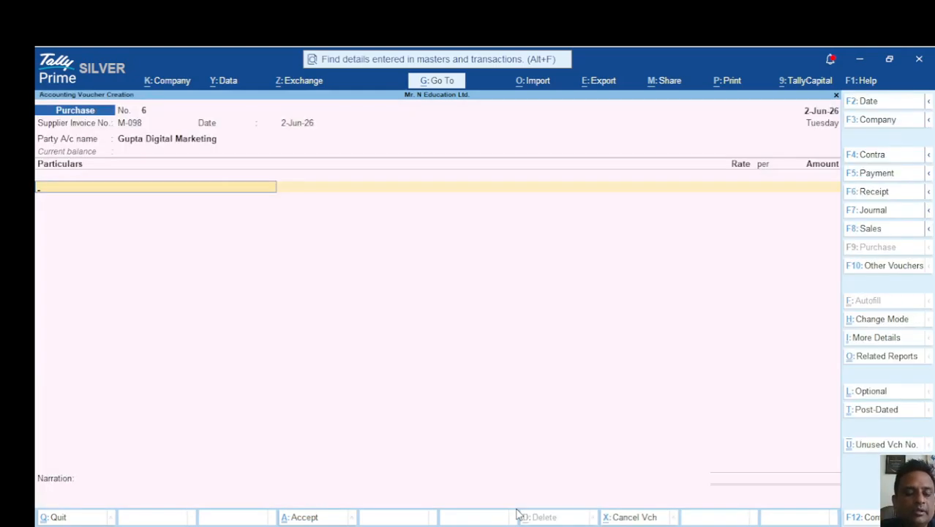
Step: Change the purchase voucher's mode to Item Invoice
key("ctrl")
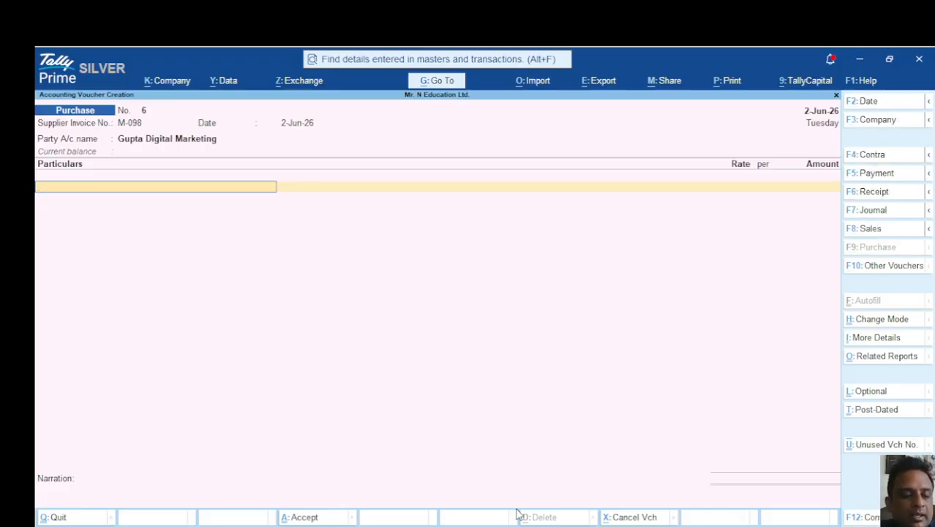
key("ctrl+h")
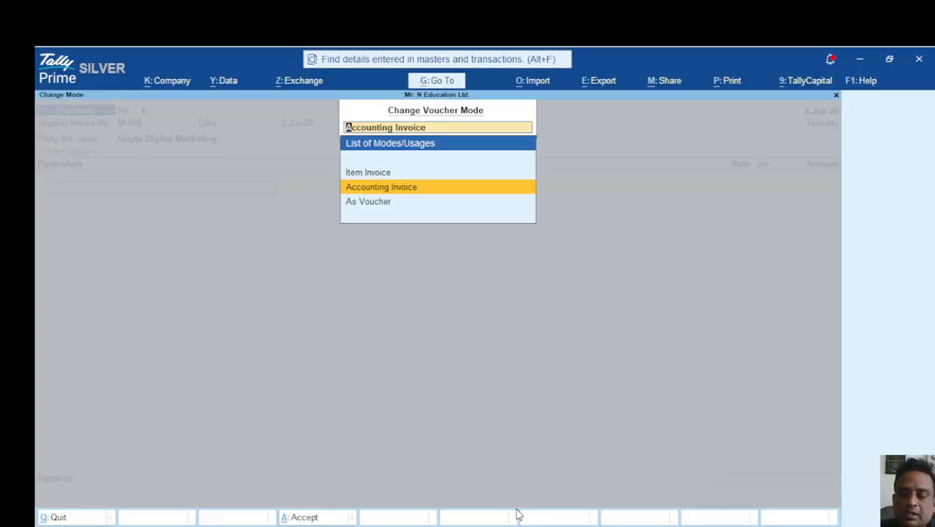
key("Up")
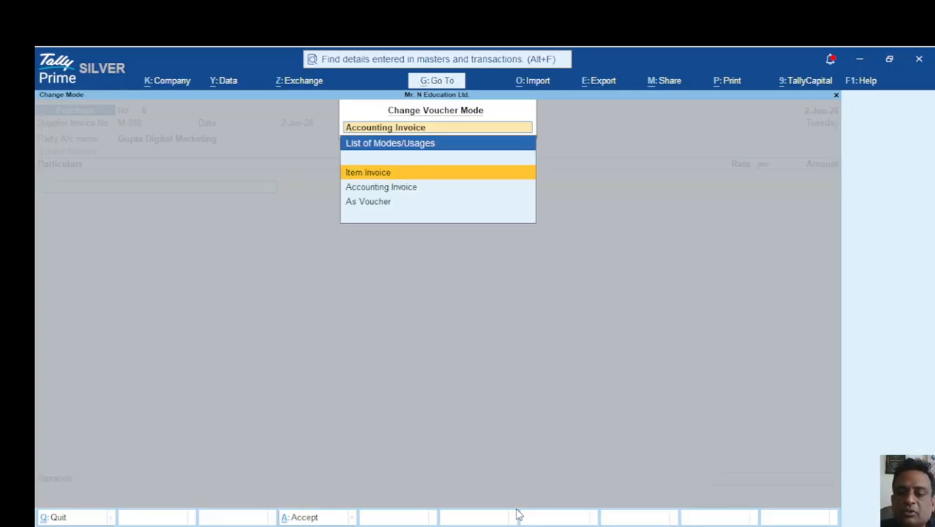
key("Return")
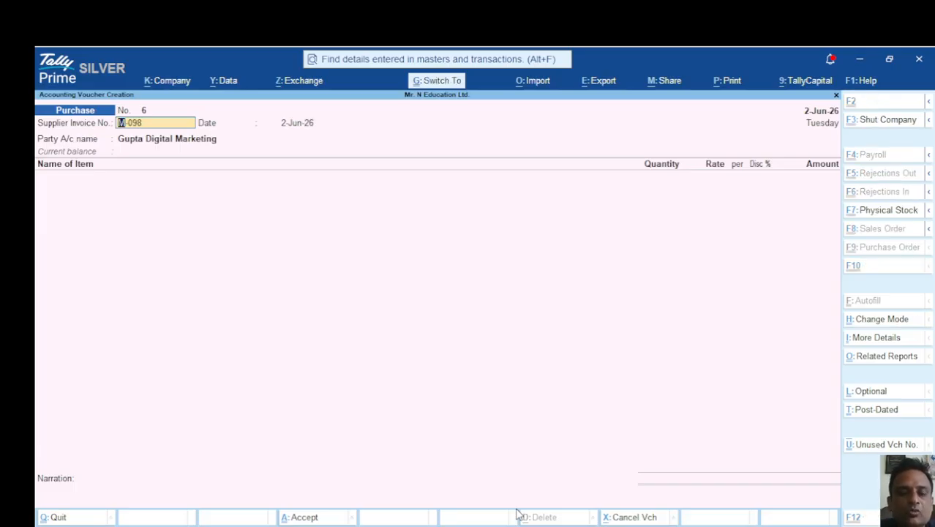
Step: Change the purchase voucher's mode to Accounting Invoice
key("ctrl+h")
key("Down")
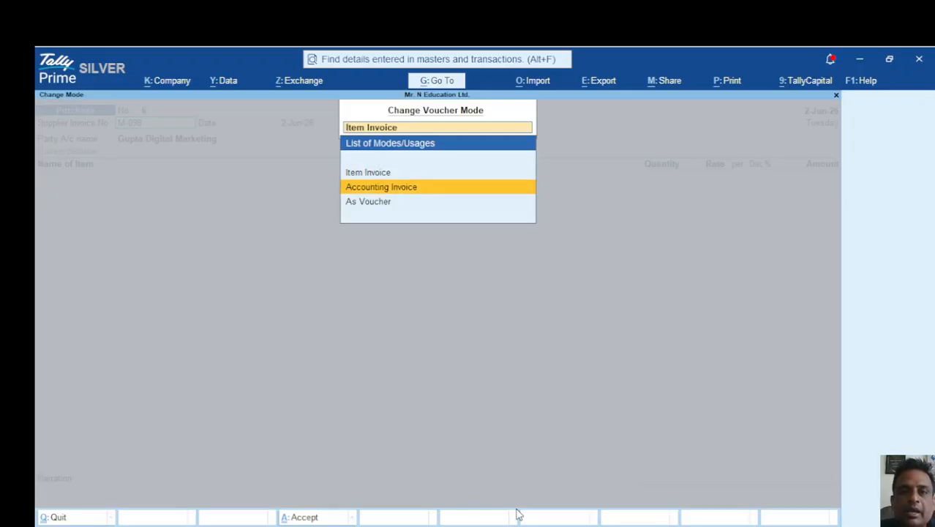
key("Return")
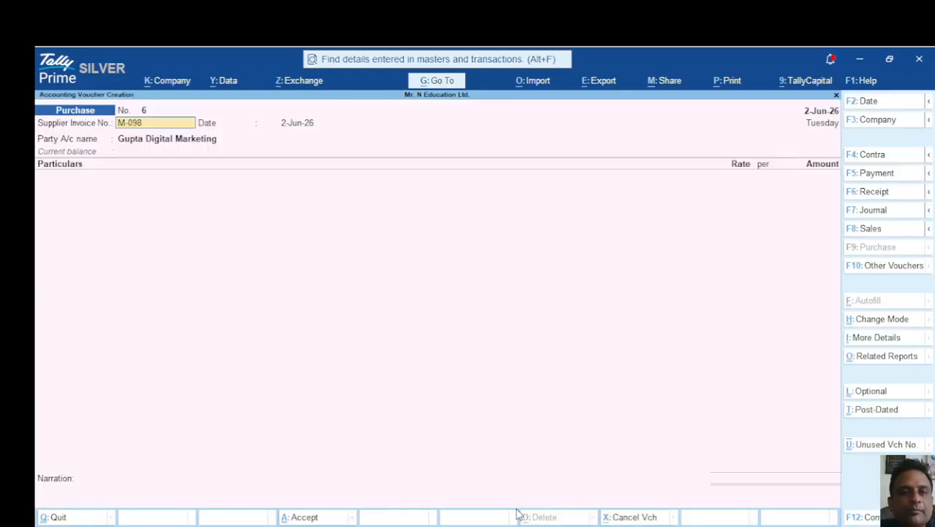
Step: Keep the supplier invoice number, date and party, and accept the default receipt and party details to reach the first particulars line
key("Return")
key("Return")
key("Return")
key("Return")
key("Return")
key("Return")
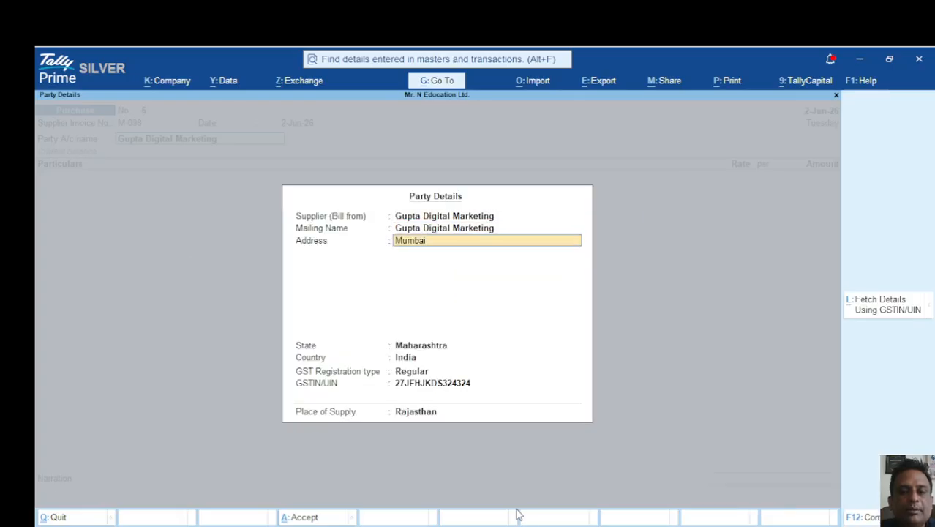
key("Return")
key("Return")
key("Return")
key("Return")
key("Return")
key("Return")
key("Return")
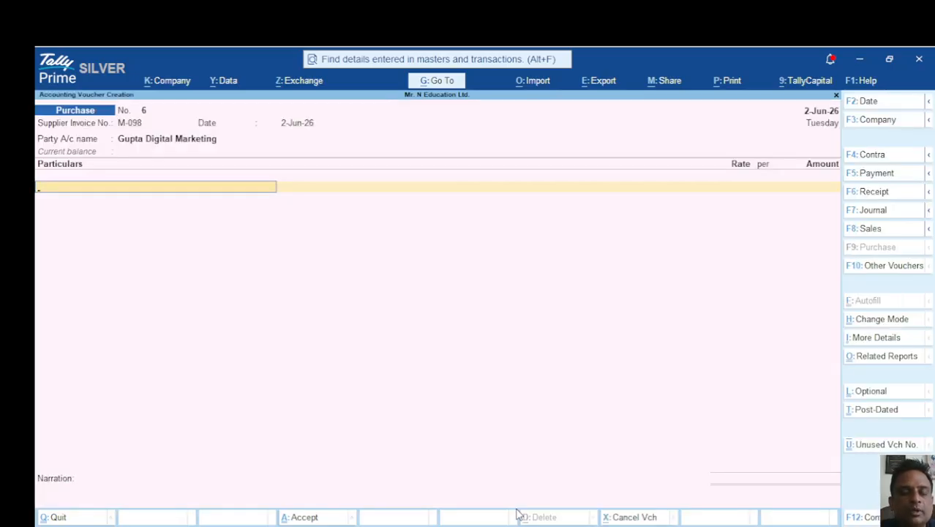
Step: Start creating a new ledger for the particulars line and name it Digital Marketing Services Expenses, without an alias
key("ctrl")
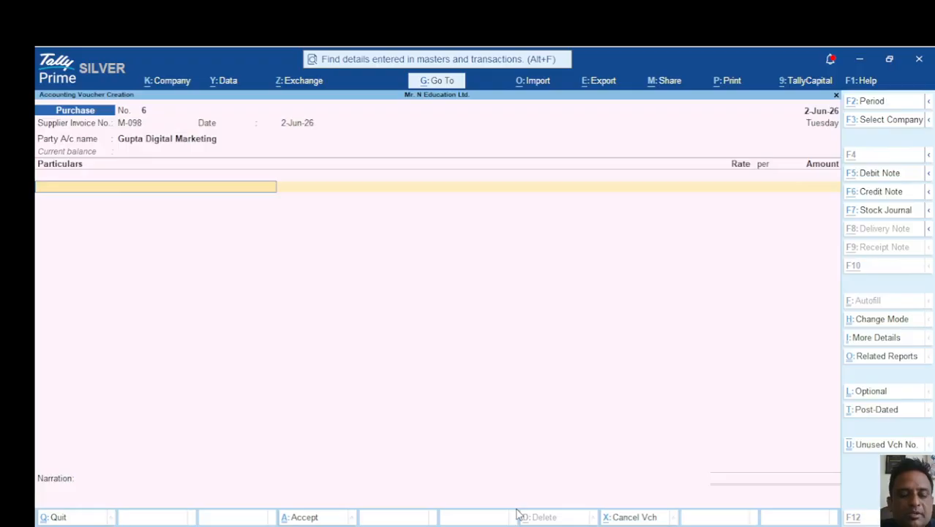
key("alt+c")
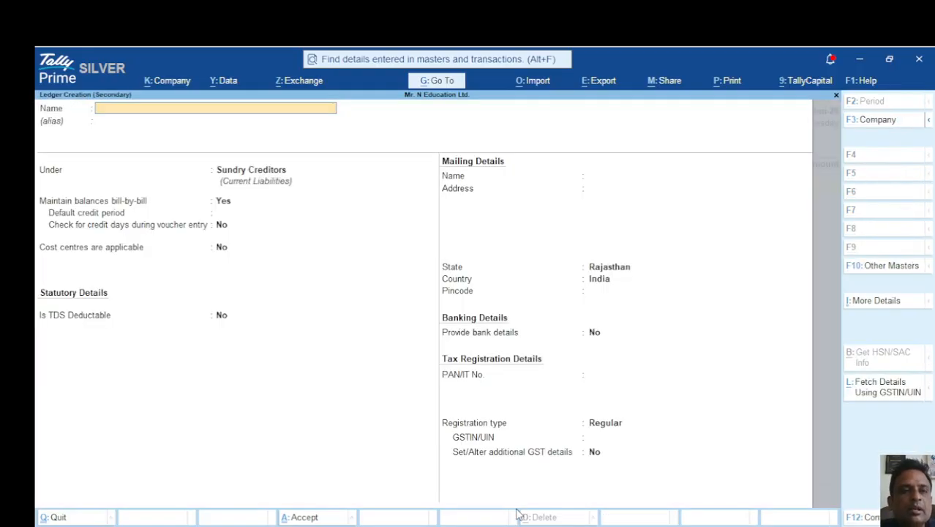
type("Digit")
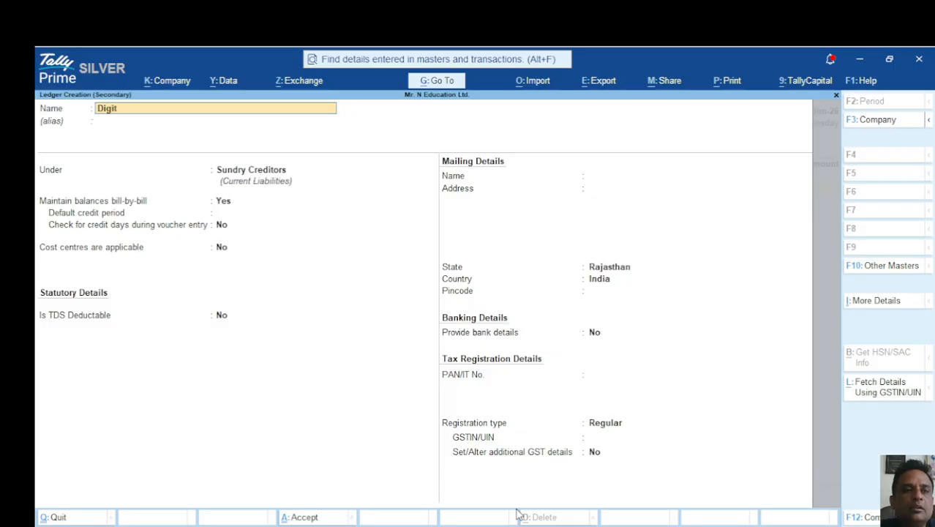
type("al Marke")
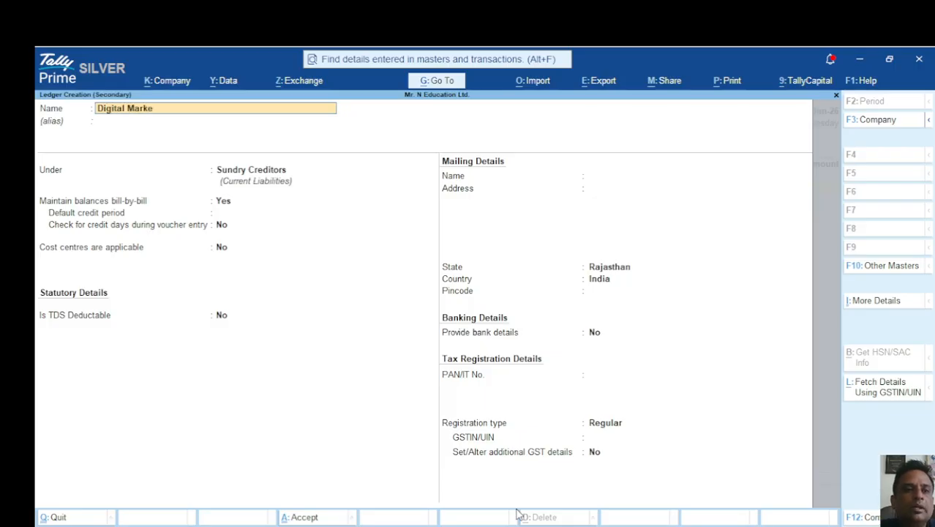
type("ting Se")
type("rvice")
key("BackSpace")
key("BackSpace")
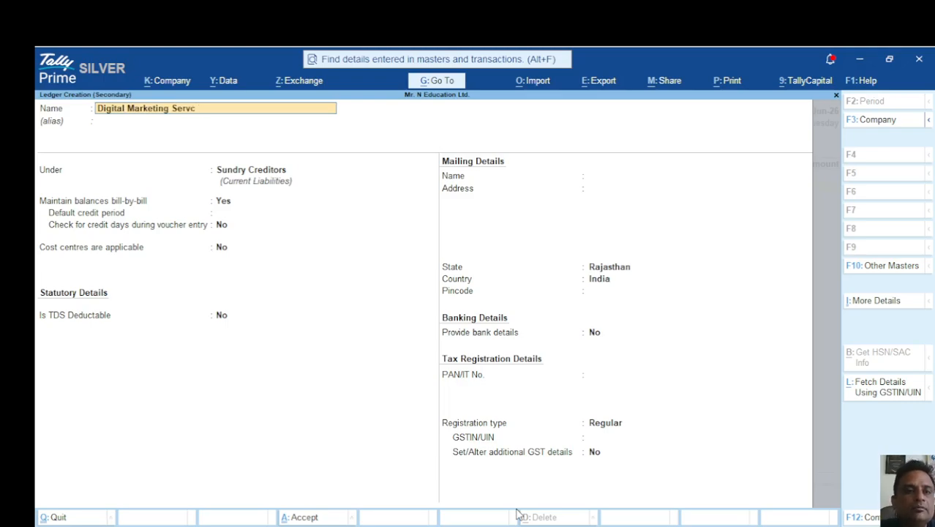
type("ces Exp")
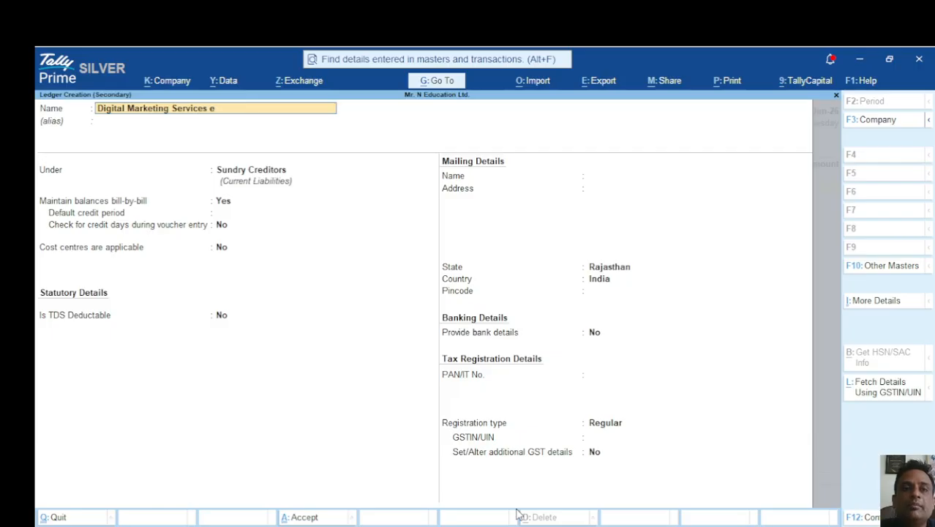
type("ense")
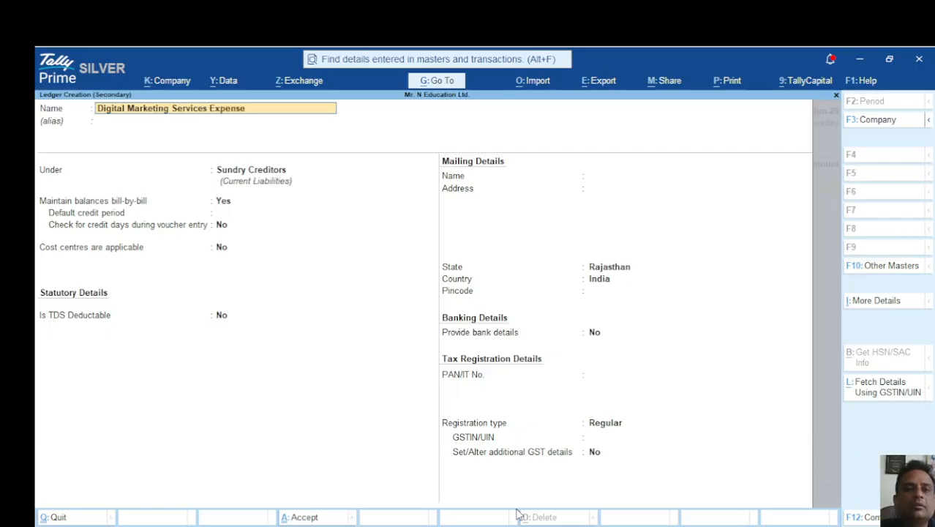
type("s")
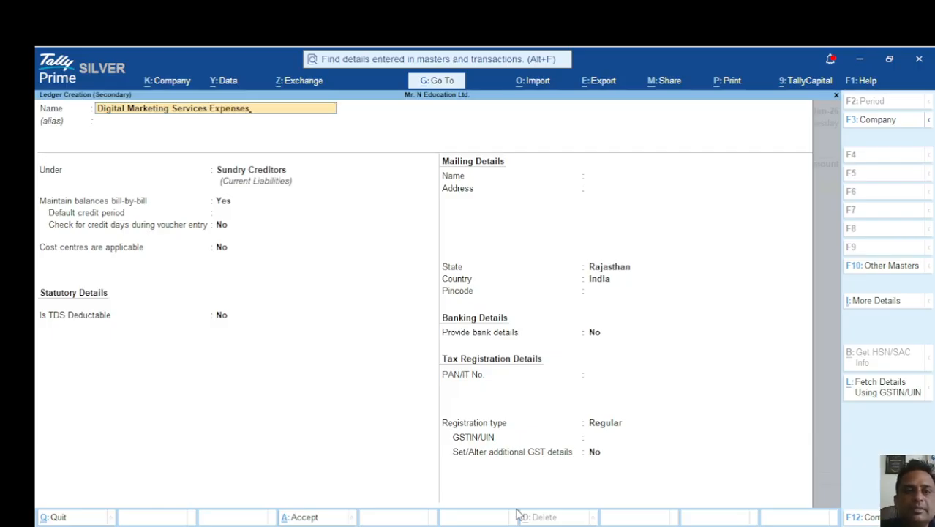
key("Return")
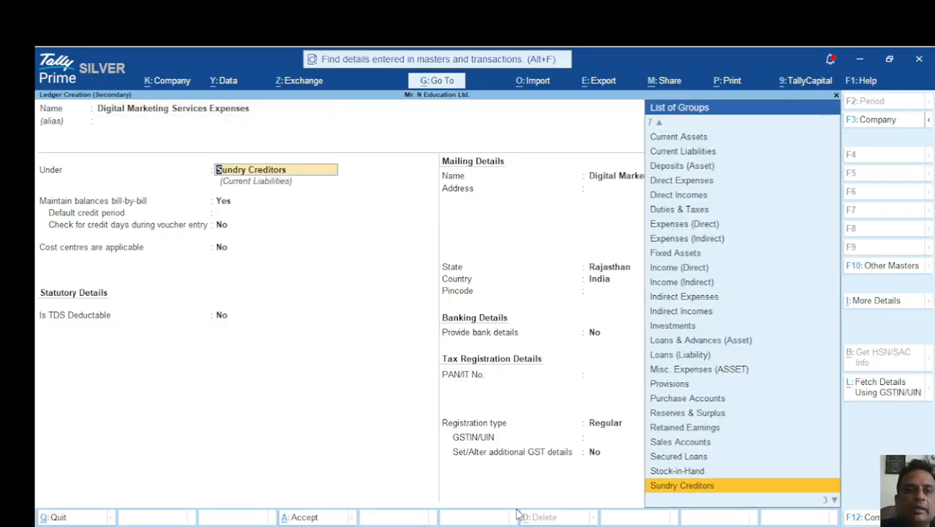
Step: Place the expense ledger under Indirect Expenses and keep the default balance, ledger type, cost centre and GST applicability settings
type("In")
key("Up")
key("Up")
key("Up")
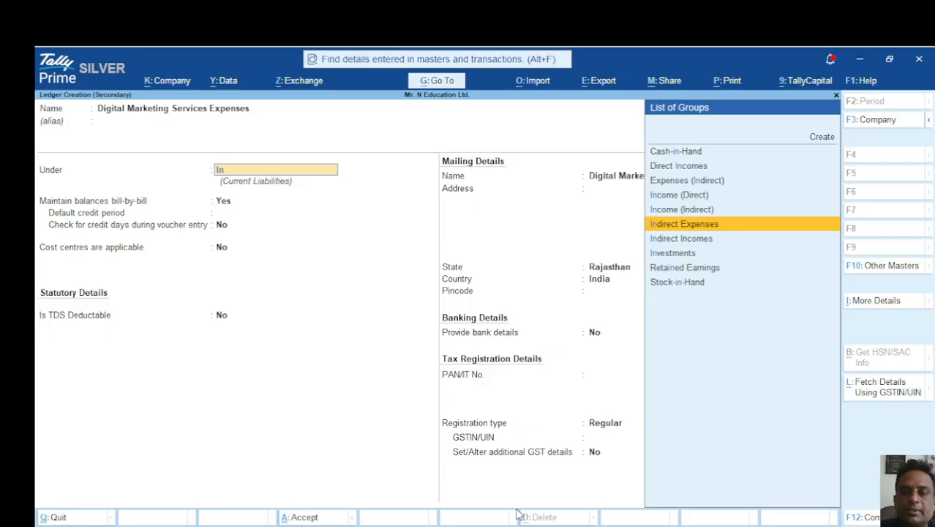
key("Return")
key("Return")
key("Return")
key("Return")
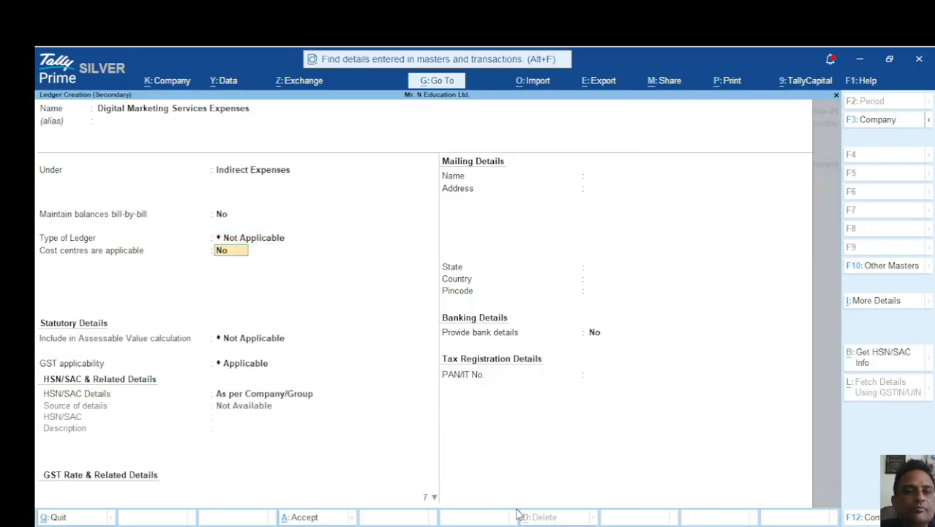
key("Return")
key("Return")
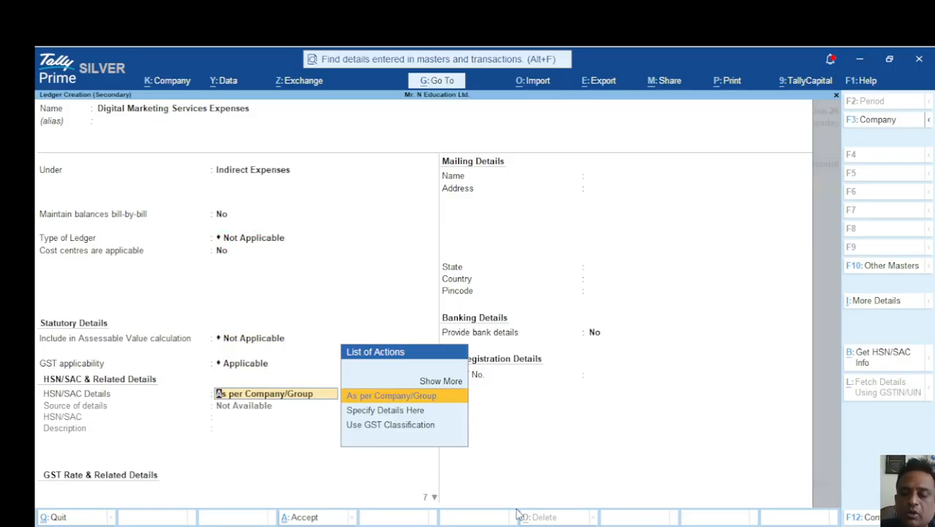
Step: Specify the ledger's HSN/SAC details directly, using code 998397 for Sponsorship services and brand promotion services
key("Down")
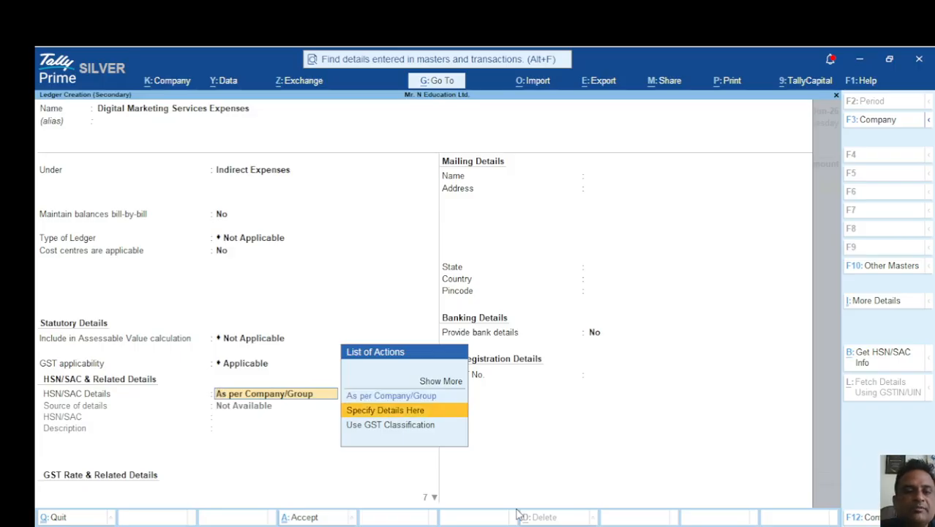
key("Return")
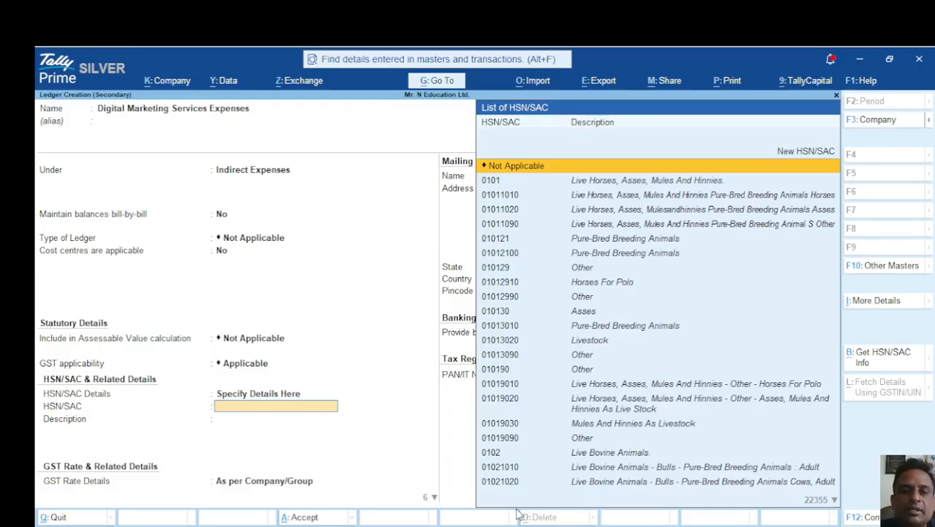
type("Bran")
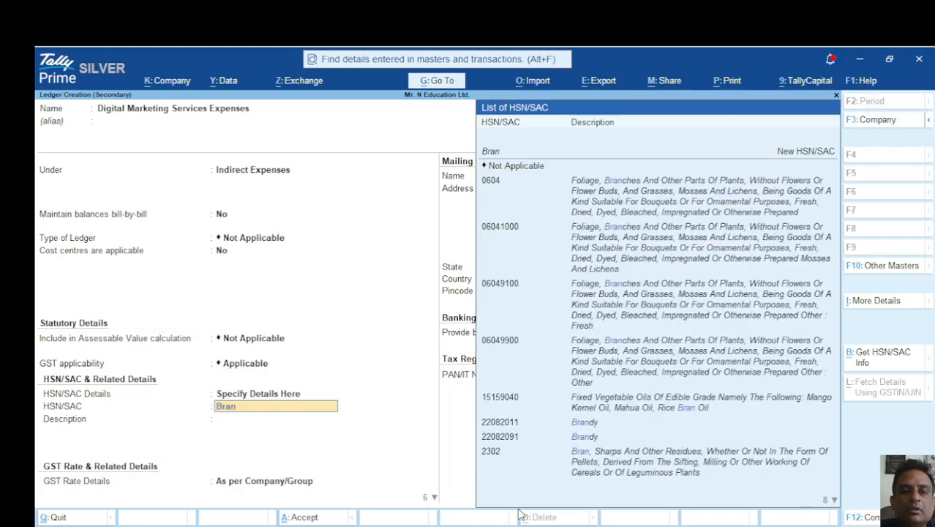
type("d")
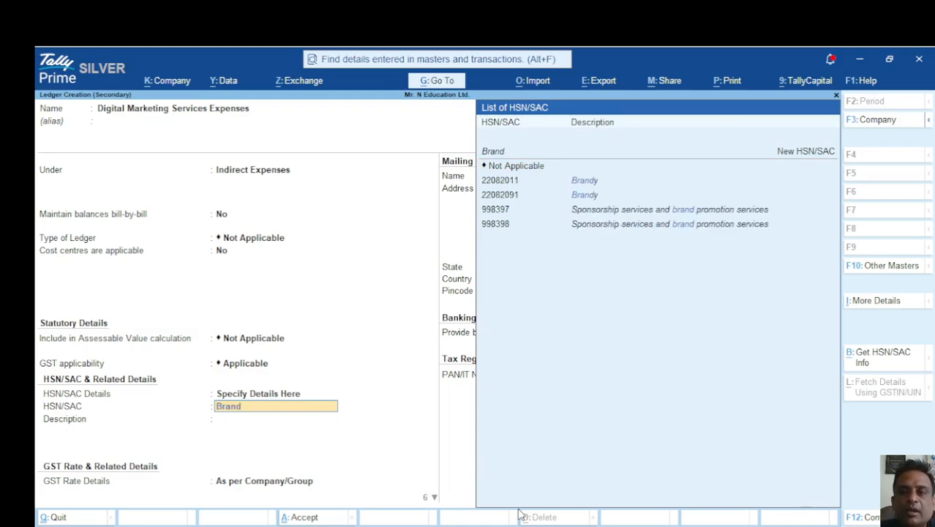
key("Down")
key("Down")
key("Down")
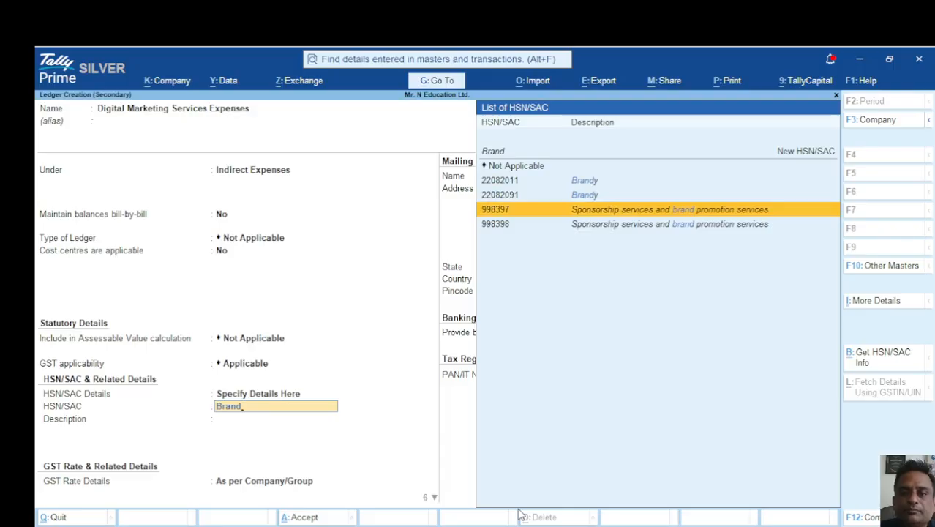
key("Return")
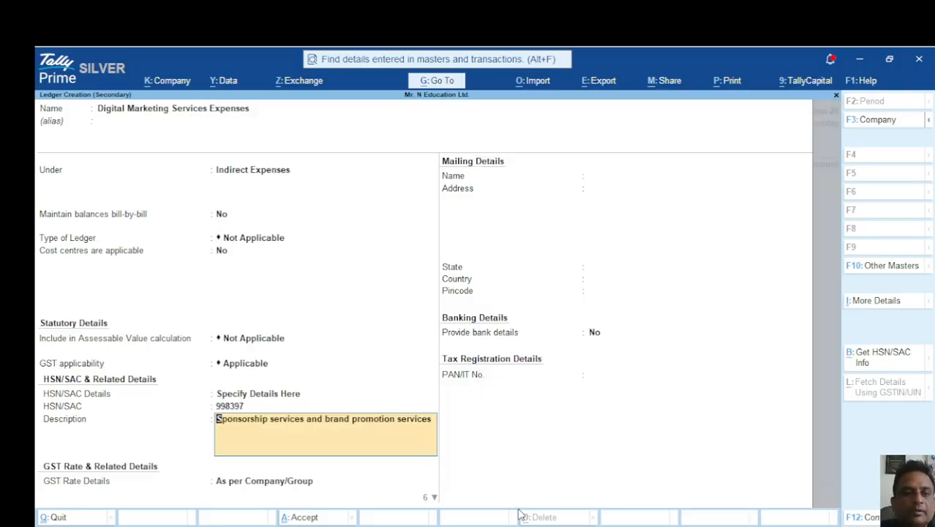
key("Return")
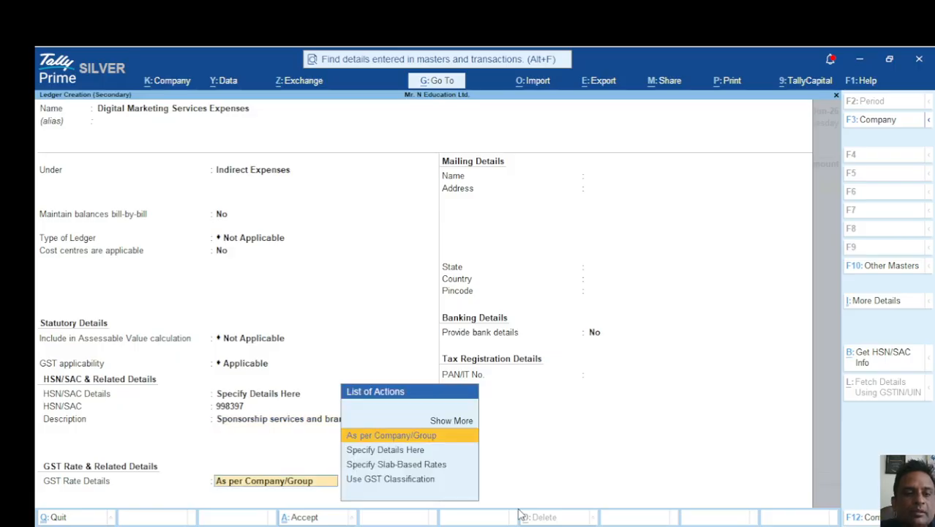
Step: Specify the ledger's GST rate details directly as Taxable, with Interstate Purchase - Taxable as the nature of transaction
key("Down")
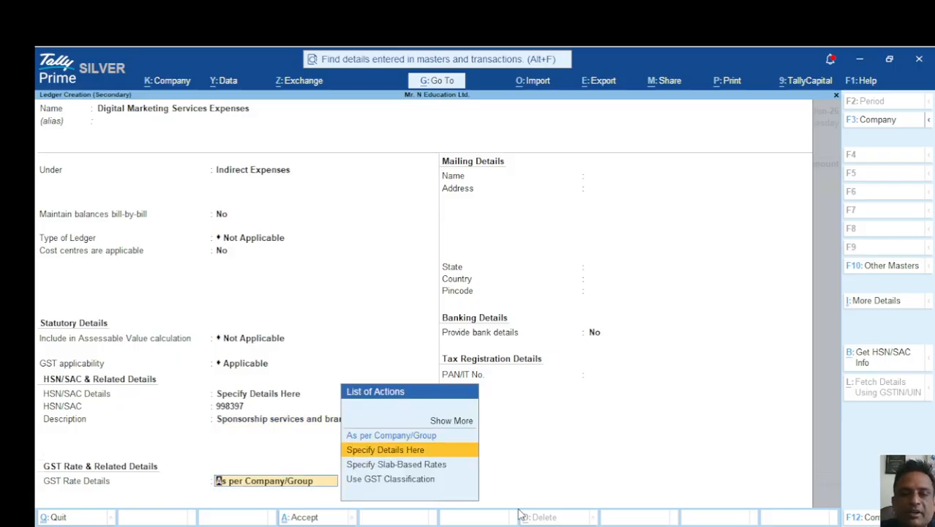
key("Return")
key("Return")
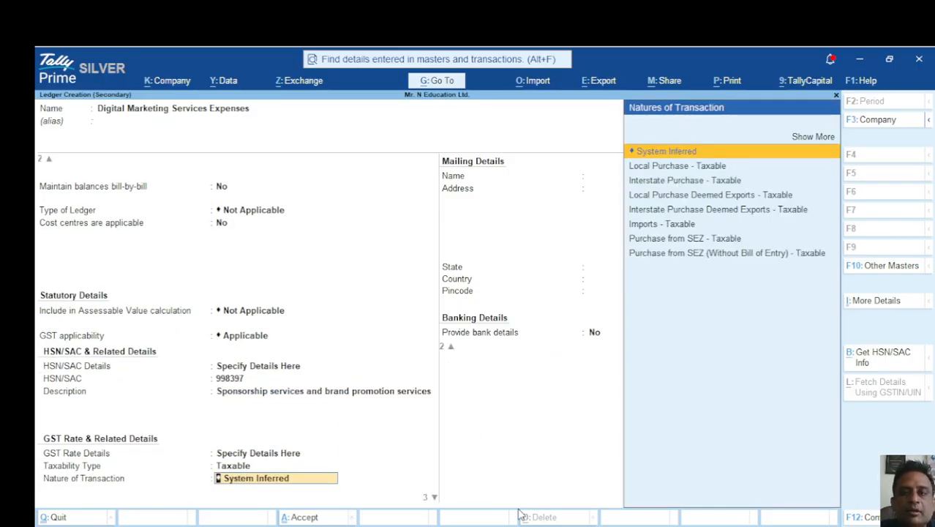
key("Down")
key("Down")
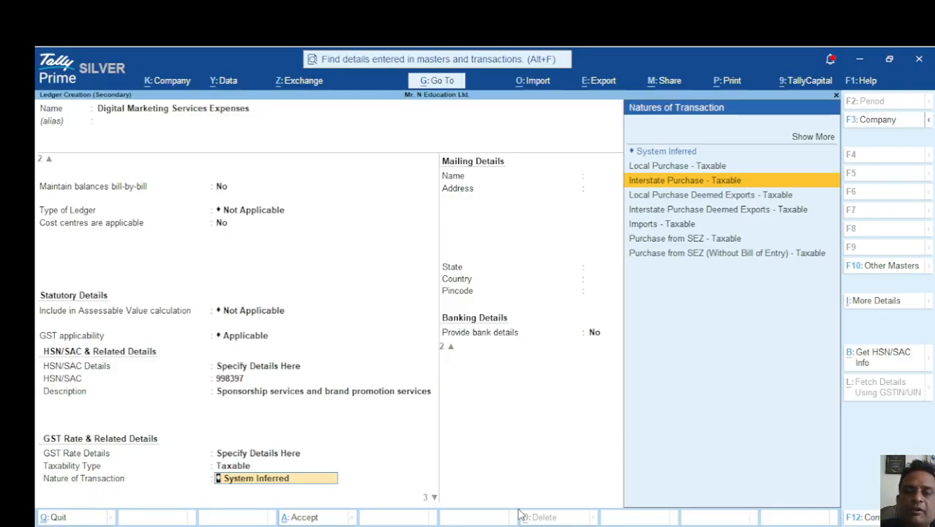
Step: Review the ledger configuration, including the option to select the nature of transaction, and accept it without changes
key("F12")
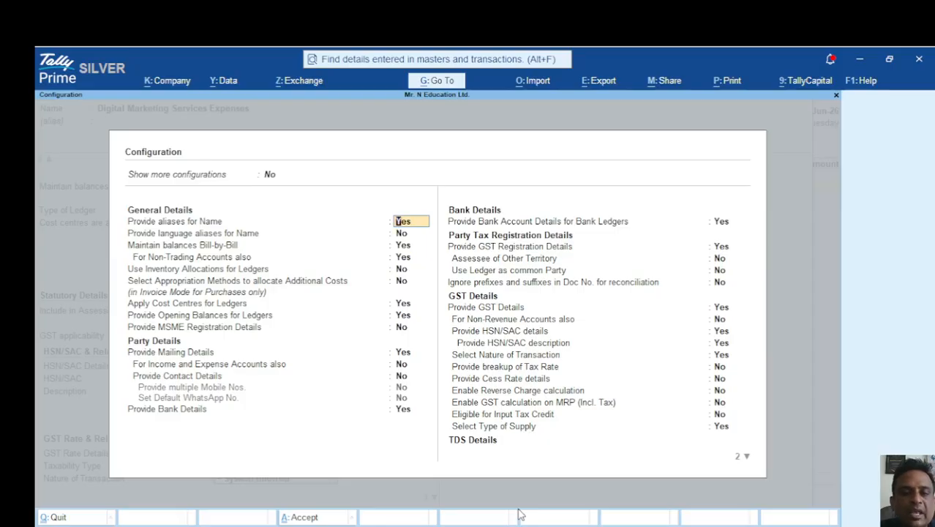
key("Return")
key("Return")
key("Return")
key("Return")
key("Return")
key("Return")
key("Return")
key("Return")
key("Return")
key("Return")
key("Return")
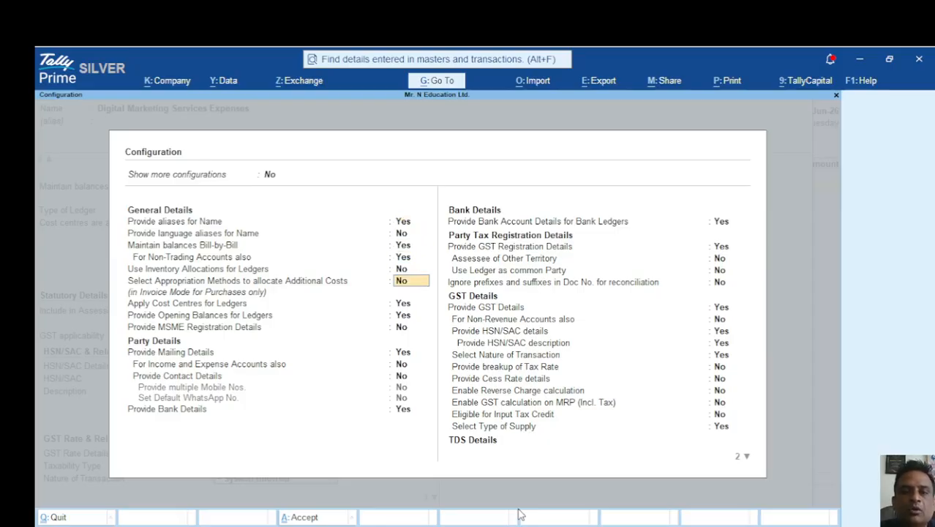
key("Return")
key("Return")
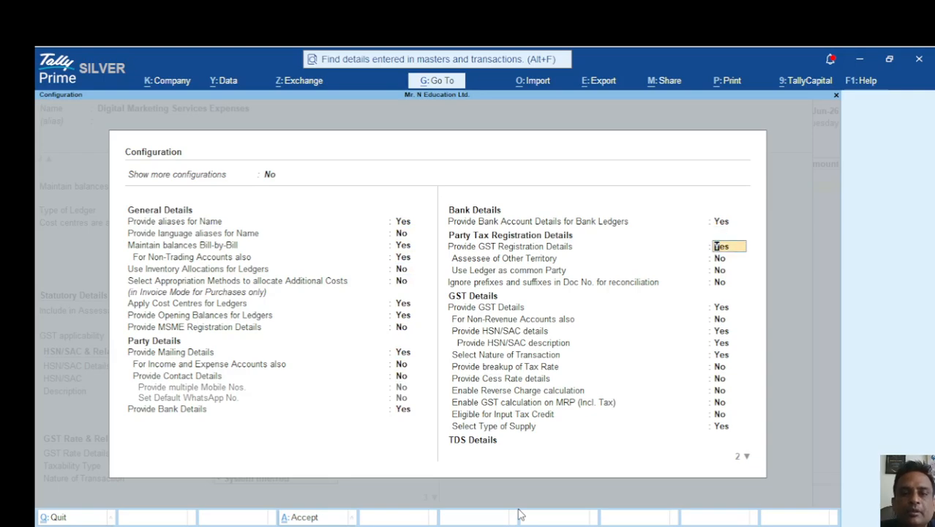
key("Return")
key("Return")
key("Return")
key("Return")
key("Return")
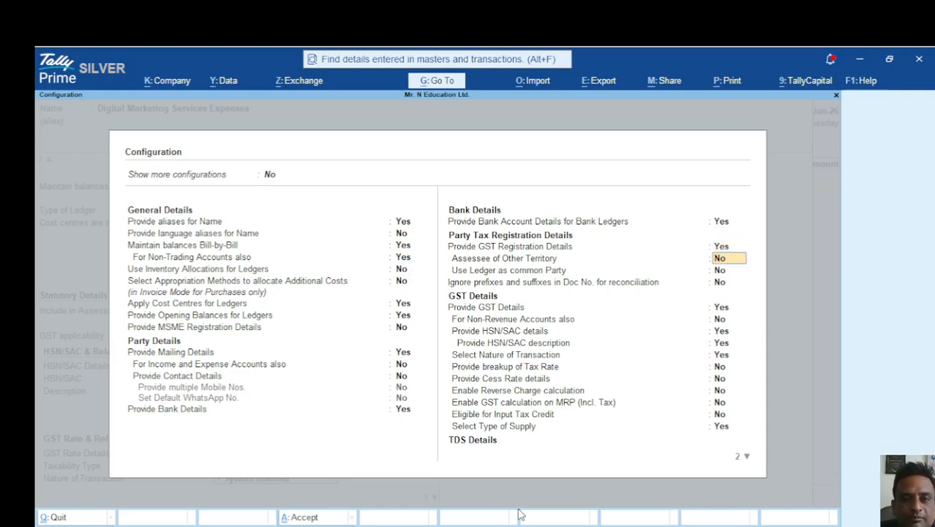
key("Return")
key("Return")
key("Return")
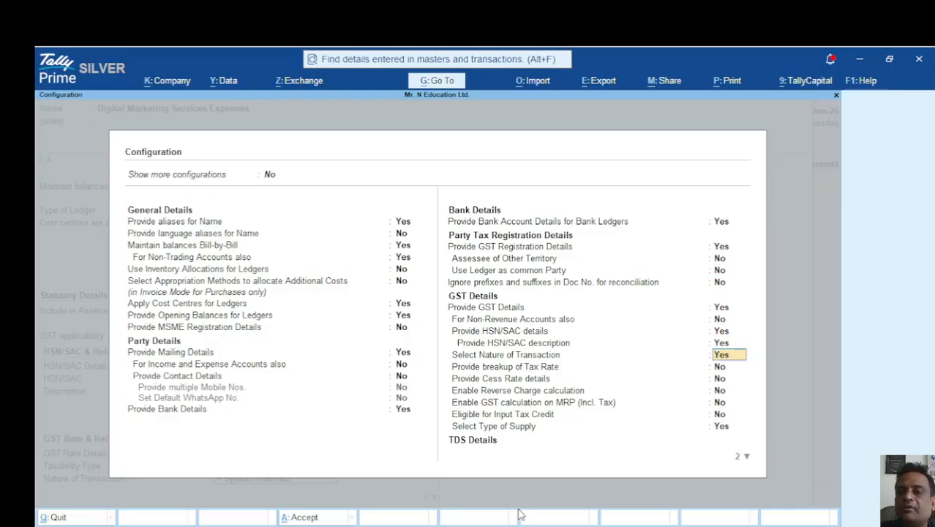
key("Return")
key("Return")
key("Return")
key("Return")
key("Return")
key("Return")
key("Return")
key("Return")
key("Return")
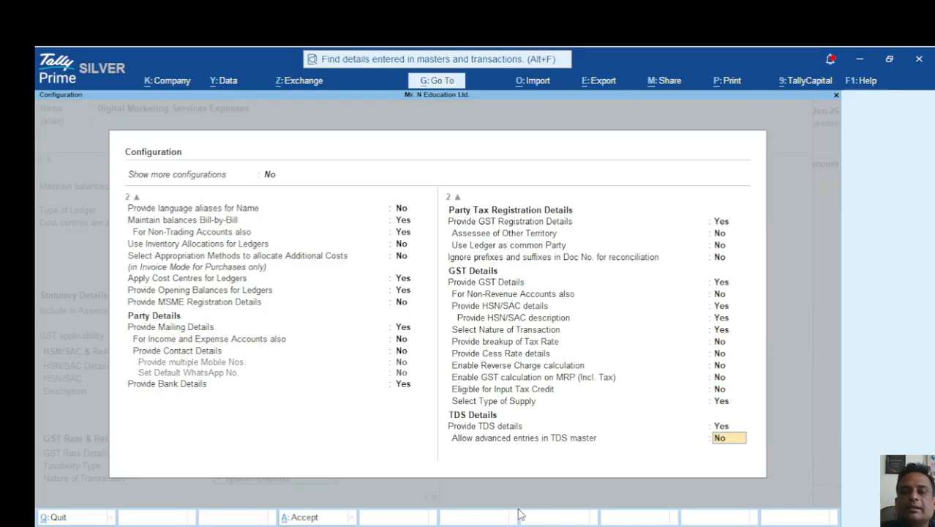
key("Return")
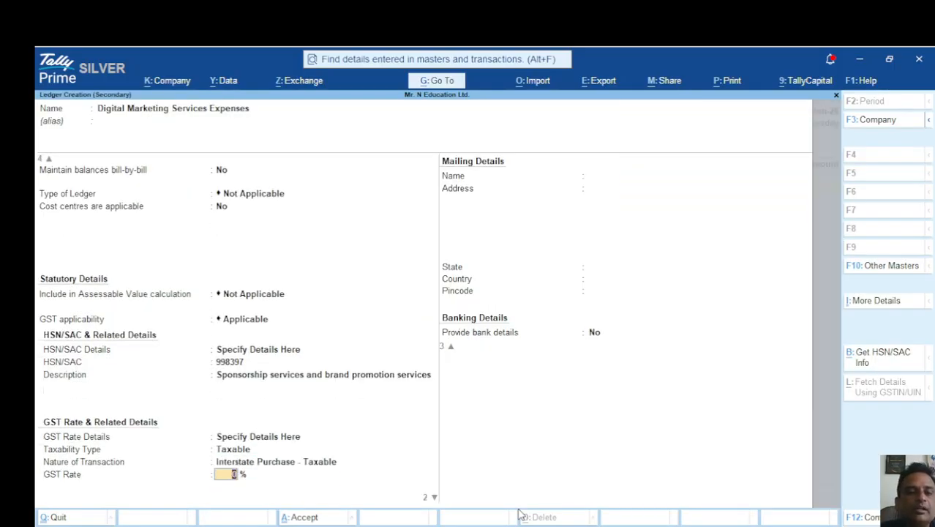
Step: Keep the Interstate Purchase - Taxable nature of transaction and set the ledger's GST rate to 18%
key("BackSpace")
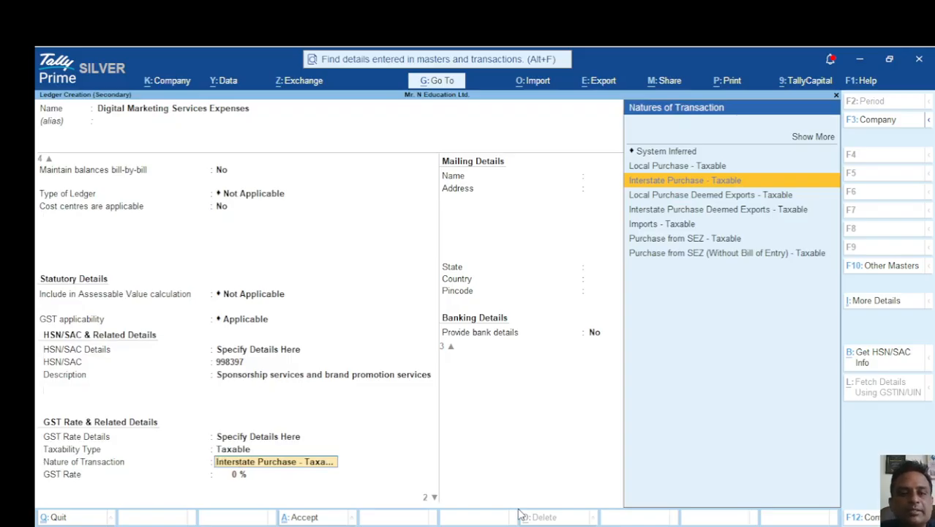
key("Return")
type("18")
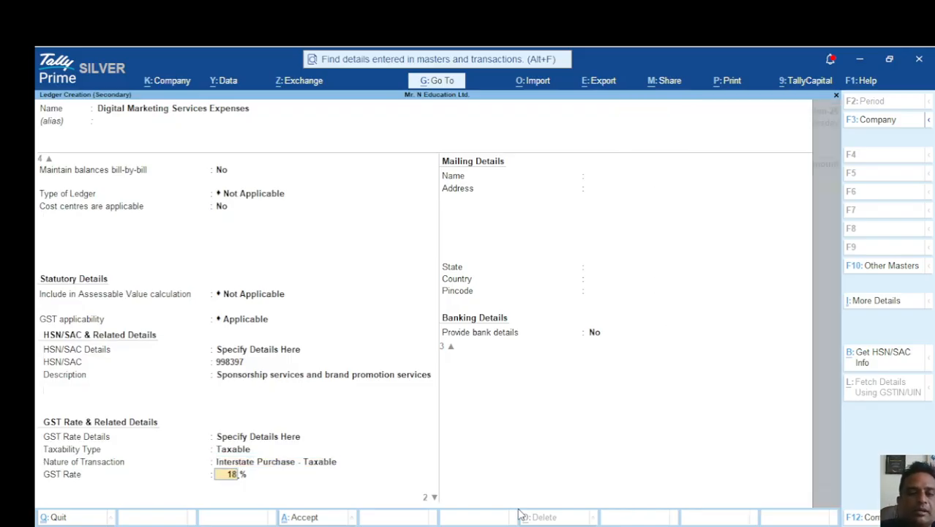
Step: Set the ledger's type of supply to Services, leave other statutory and bank details at No, and save the ledger
key("Return")
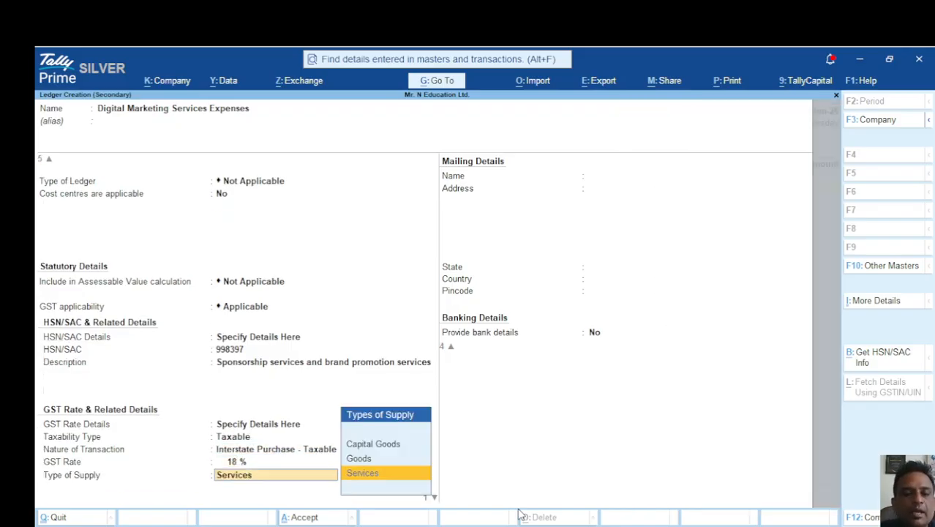
key("Return")
key("Return")
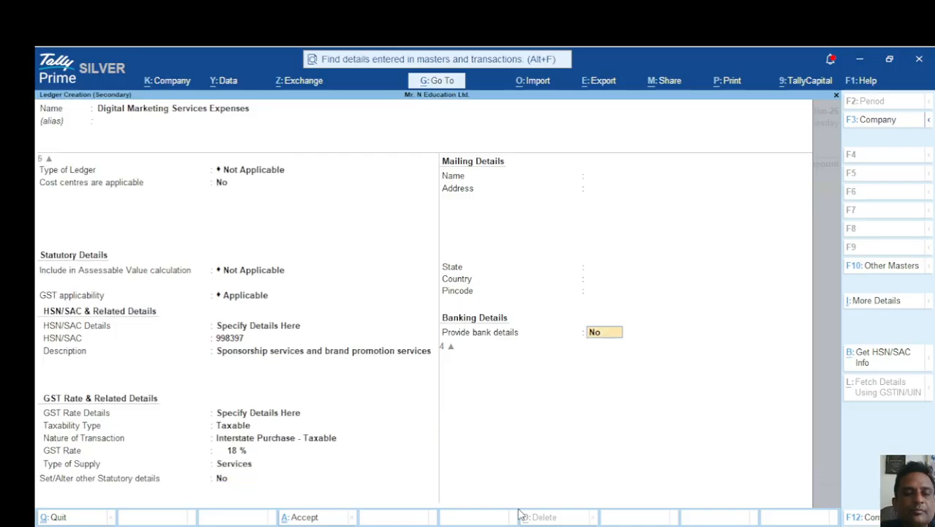
key("Return")
key("Return")
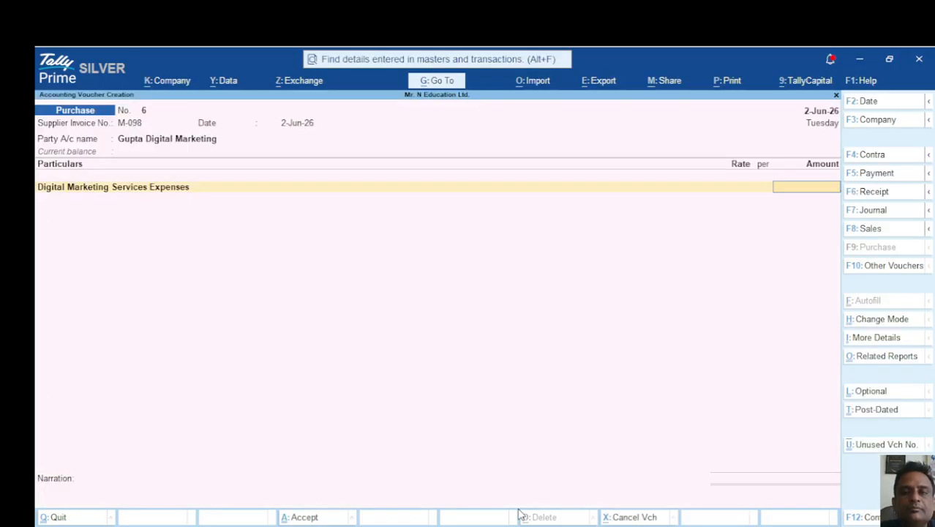
Step: Enter 30,000 as the amount for Digital Marketing Services Expenses
type("30,00")
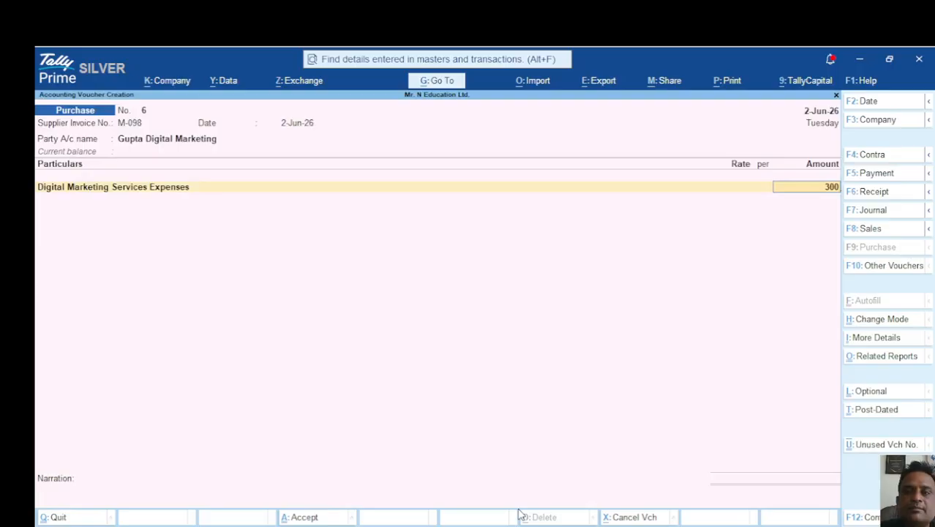
type("00")
key("Return")
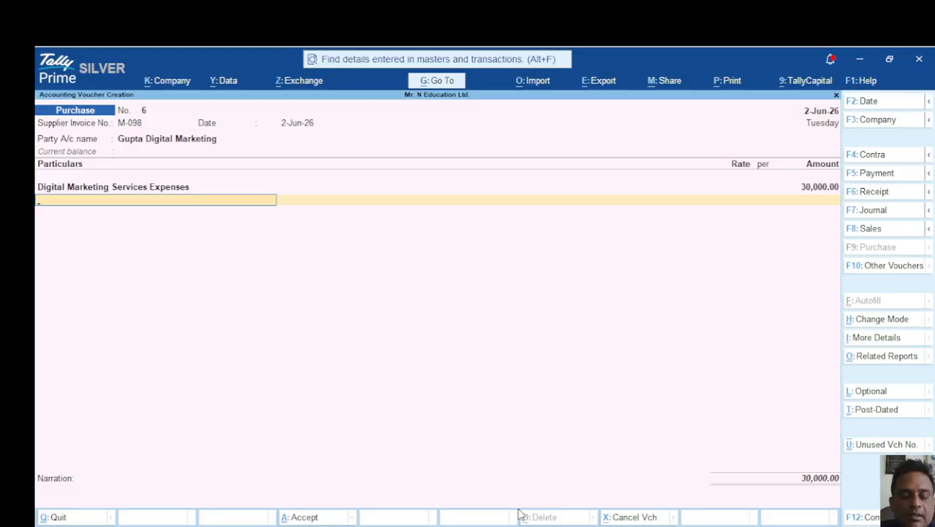
key("ctrl")
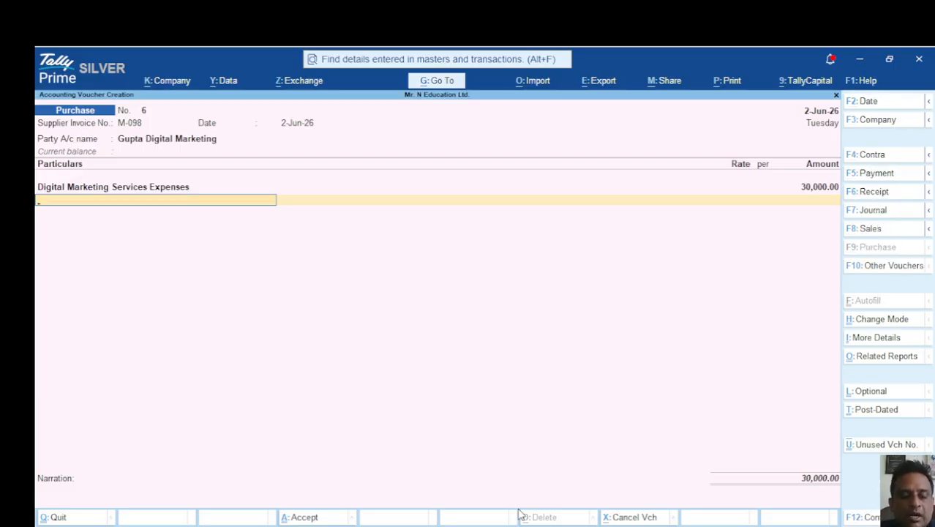
key("alt+c")
type("Input")
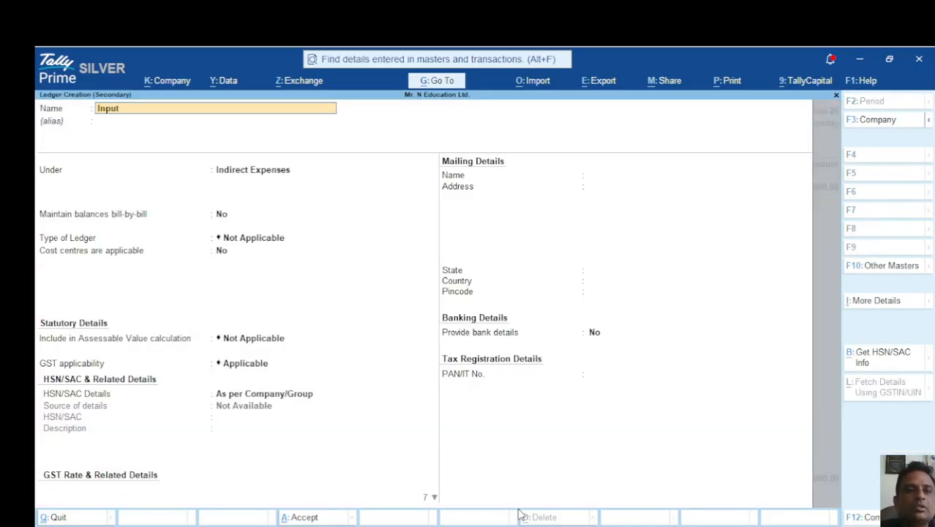
type(" IGST")
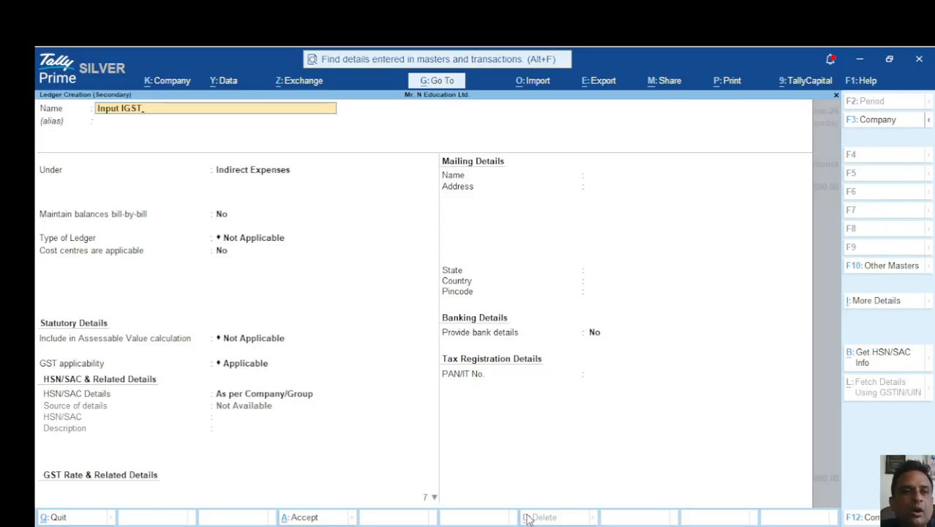
key("Return")
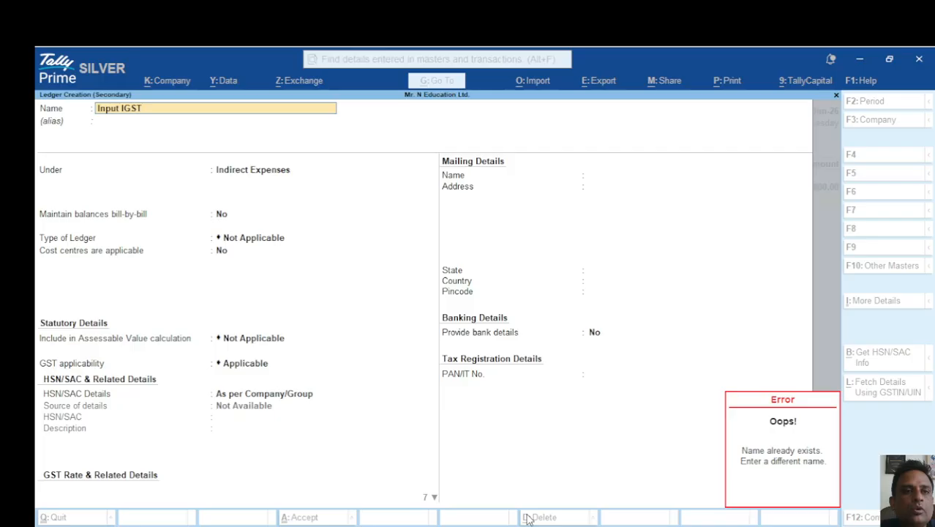
key("Escape")
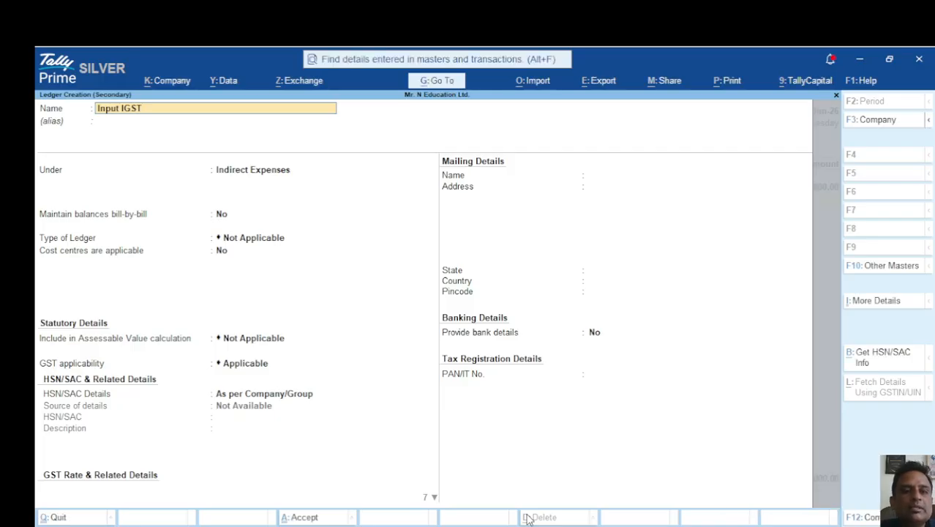
key("Escape")
key("Escape")
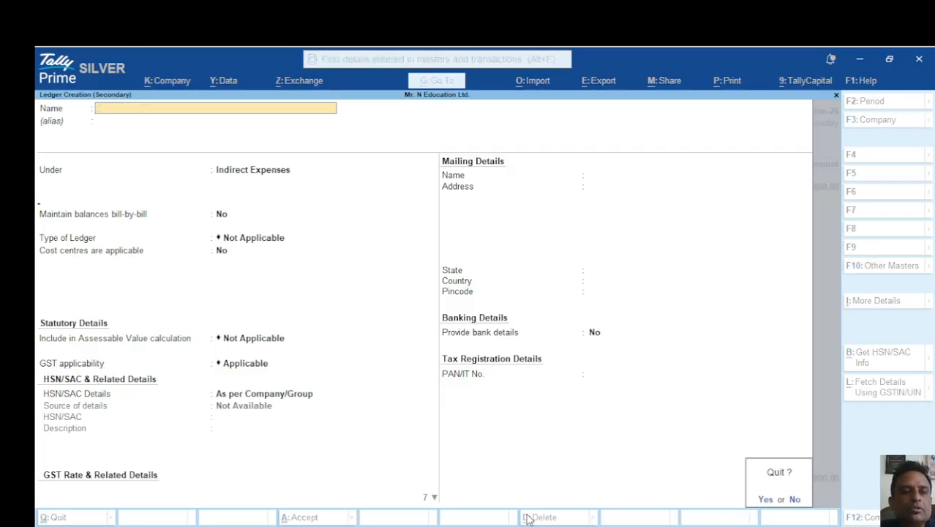
key("y")
Step: Add the existing Input IGST ledger as the tax line below Digital Marketing Services Expenses
key("Up")
key("Up")
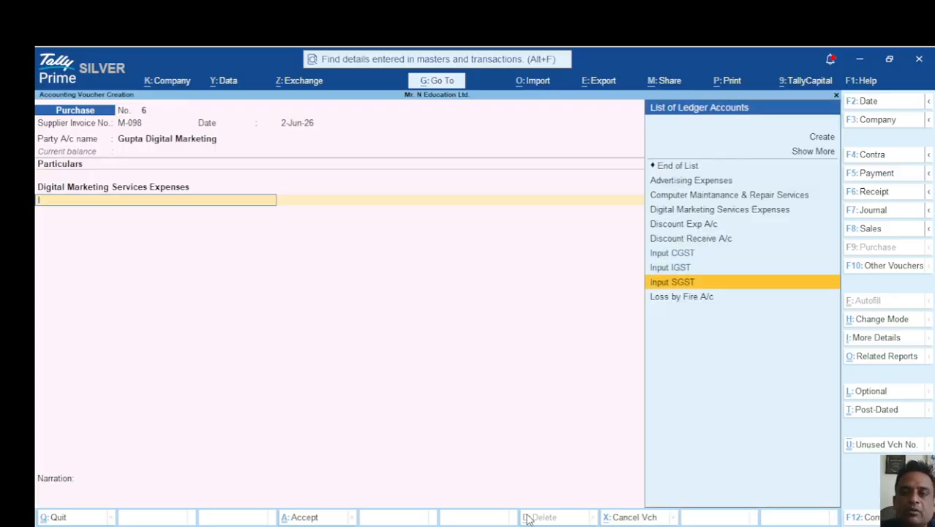
key("Up")
key("Return")
Step: Review the Input IGST ledger's group, duty type, tax type and remaining settings, and accept it without changes
key("shift+Tab")
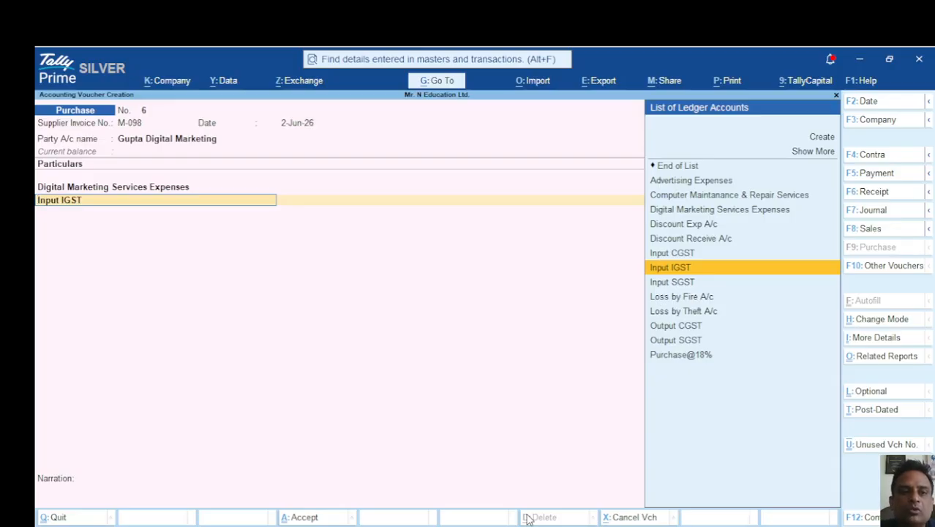
key("ctrl+Return")
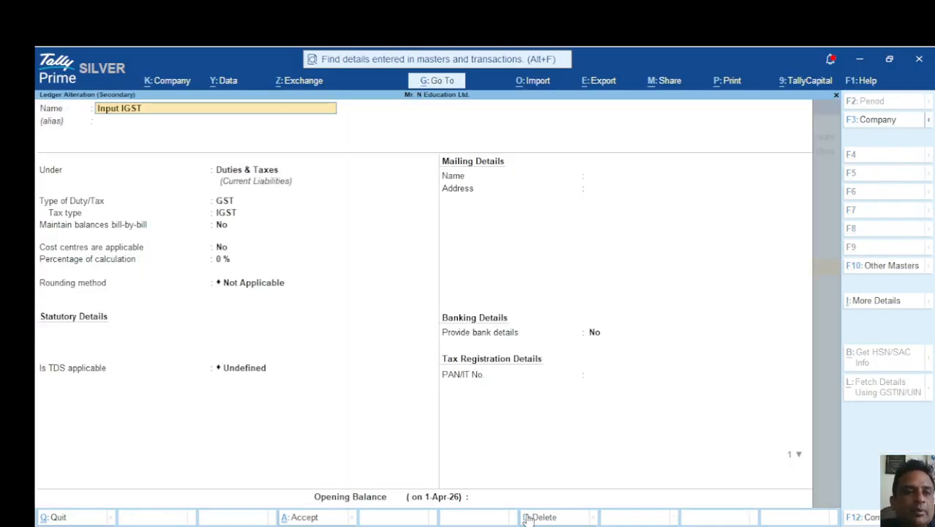
key("Return")
key("Return")
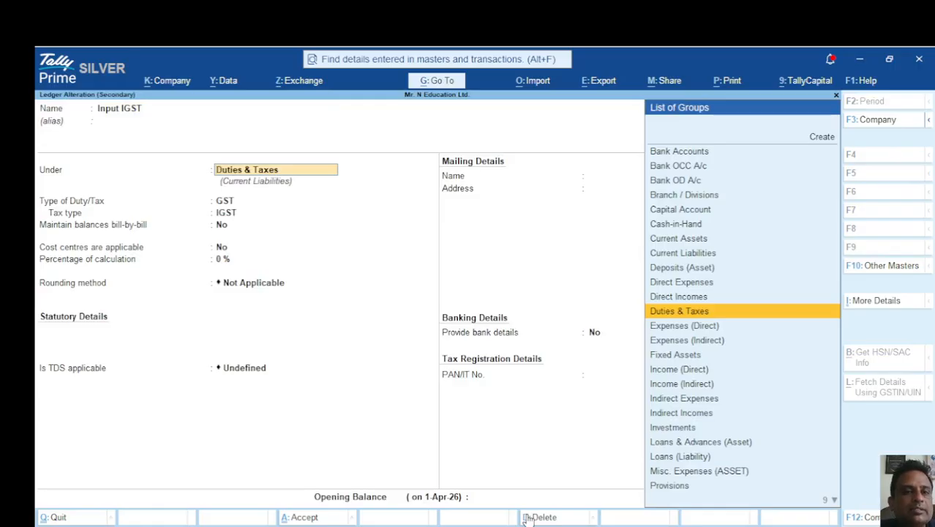
key("Return")
key("Return")
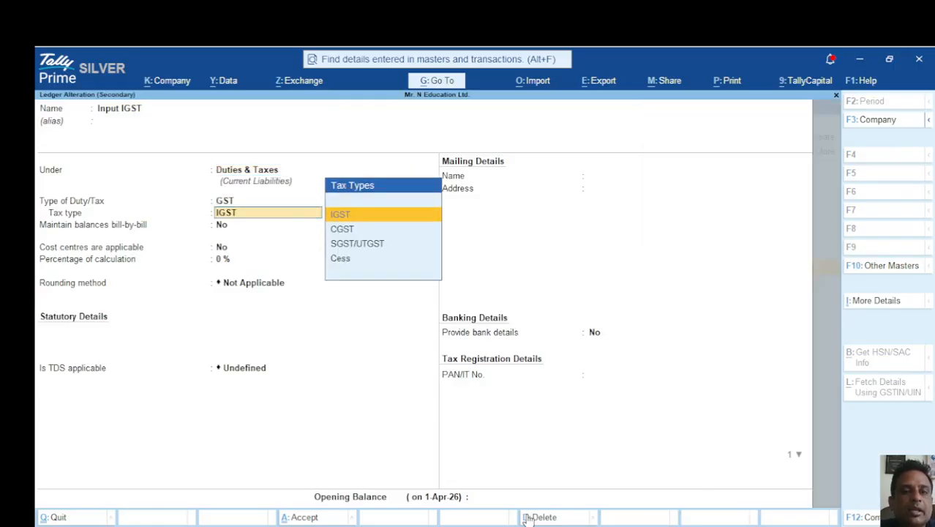
key("Return")
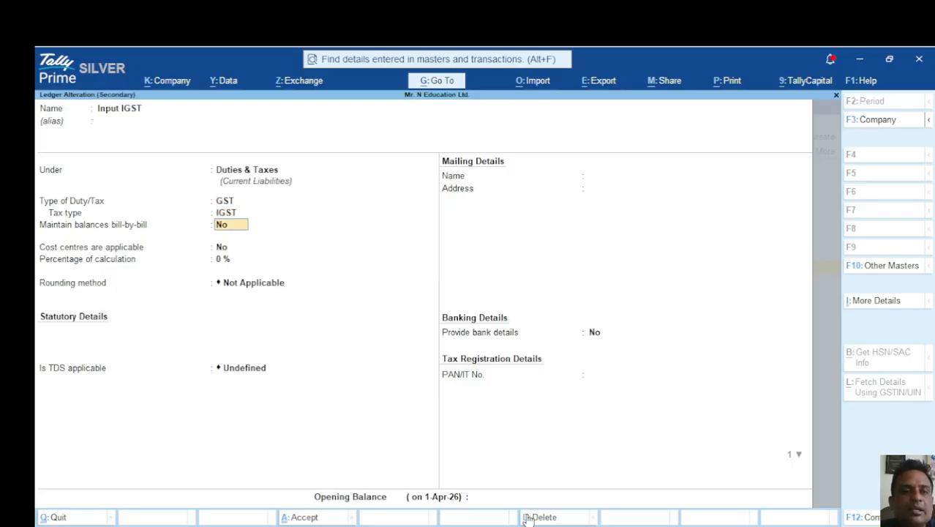
key("Return")
key("Return")
key("Return")
key("Return")
key("Return")
key("Return")
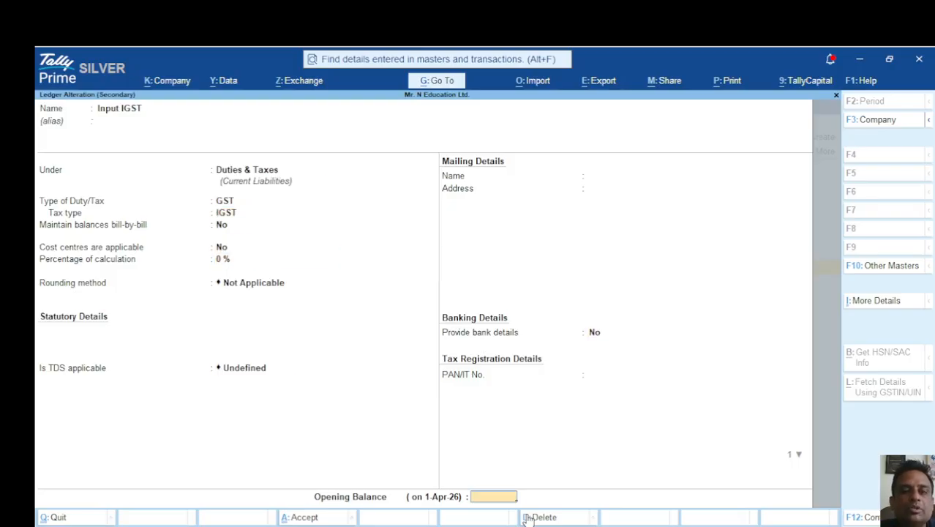
key("Return")
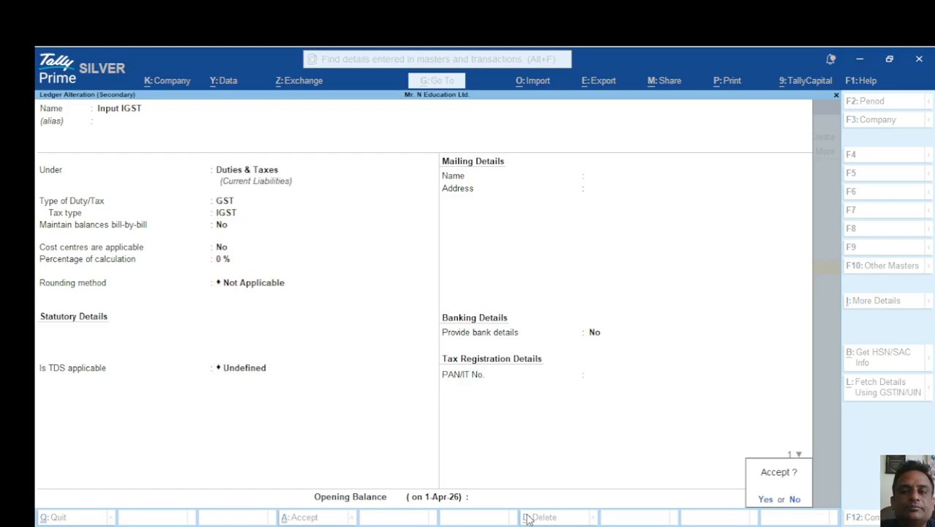
key("Return")
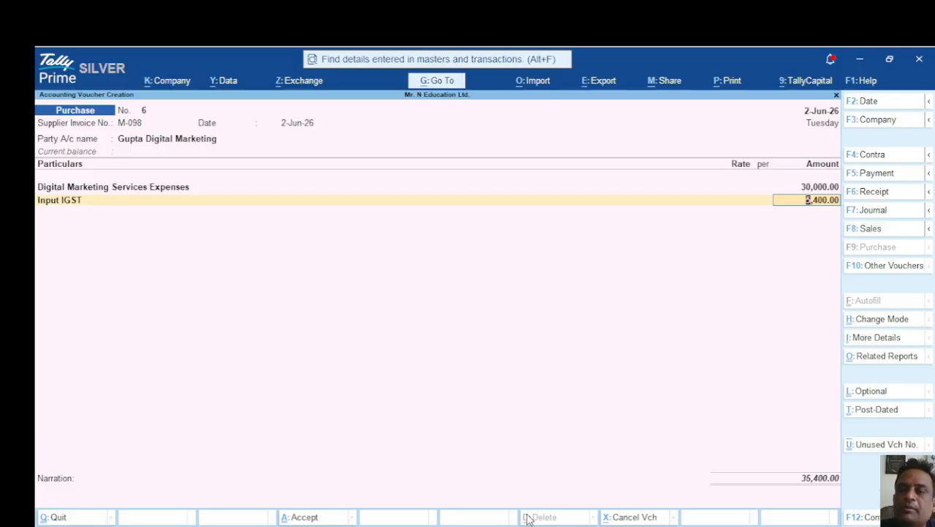
Step: Accept the calculated Input IGST amount, end the particulars list, and check the voucher's GST tax analysis
key("Return")
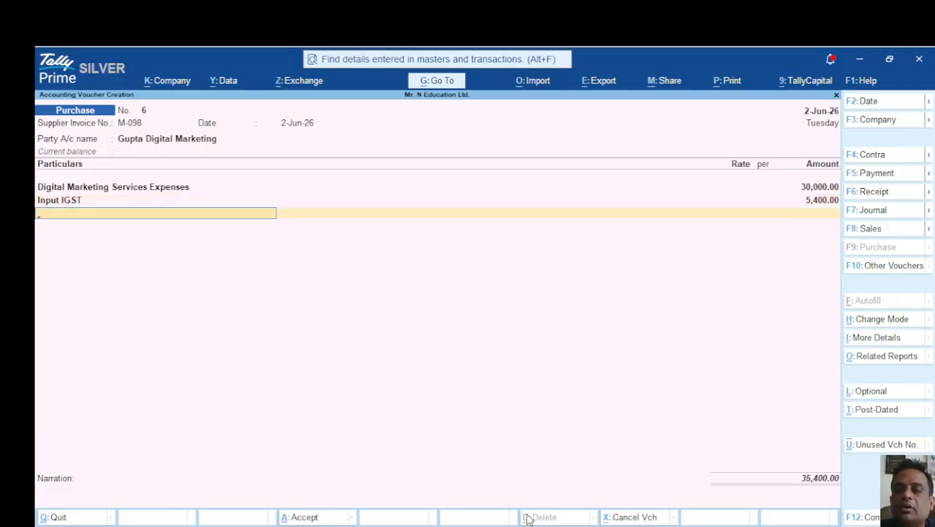
key("Return")
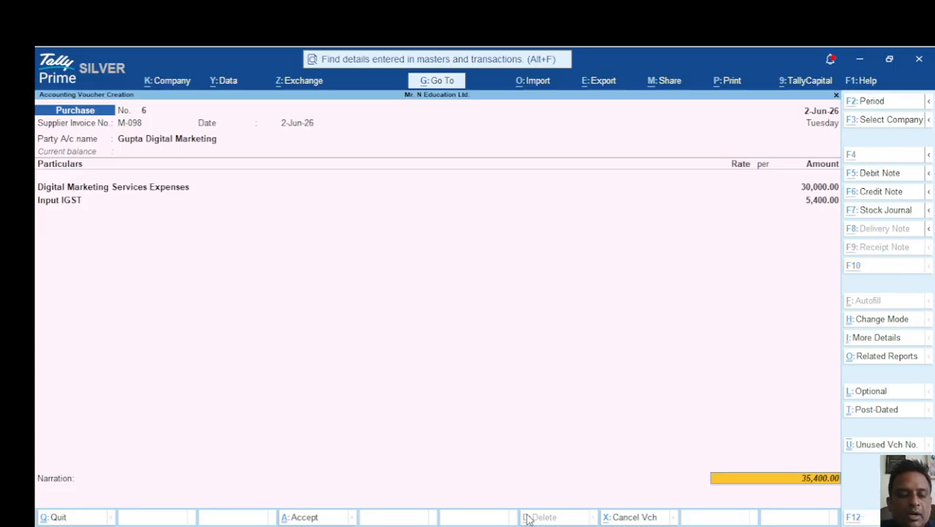
key("ctrl+o")
key("F5")
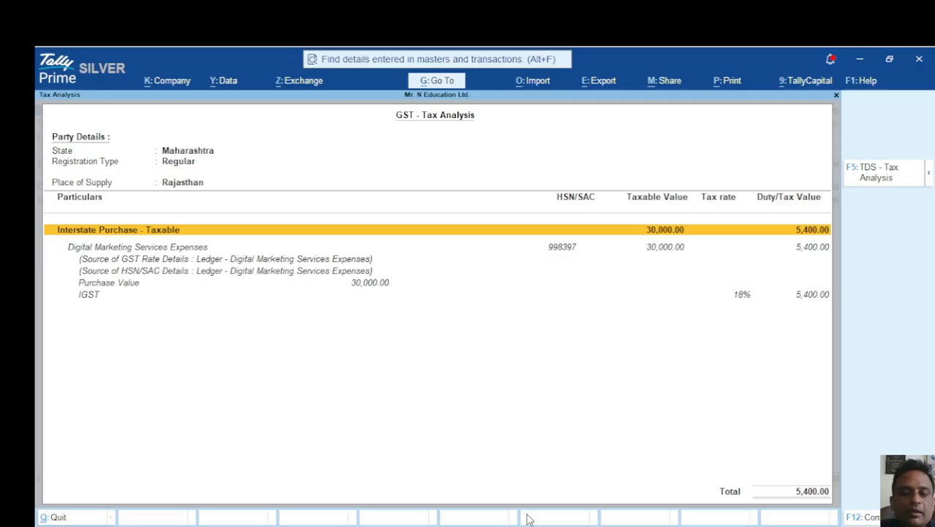
key("Escape")
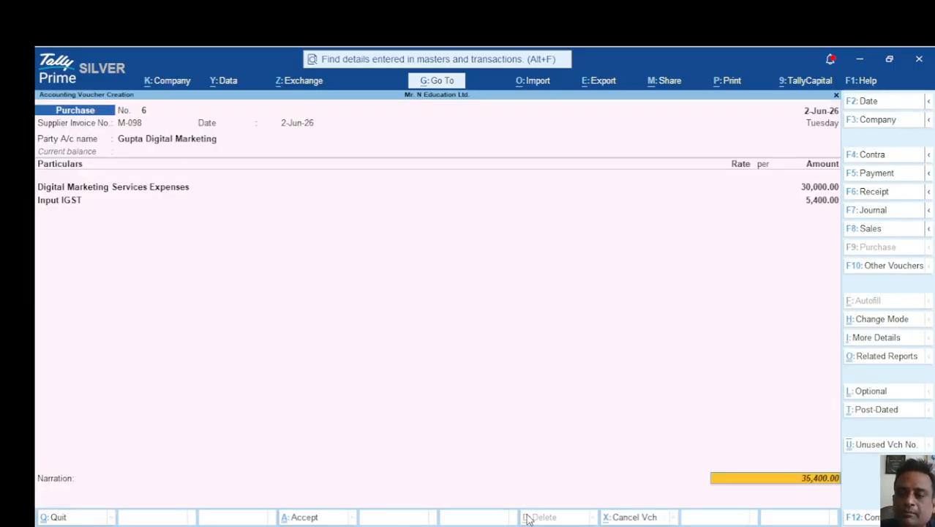
Step: Record the full bill amount for Gupta Digital Marketing as a New Ref under the supplier invoice number, leaving credit days blank
key("Return")
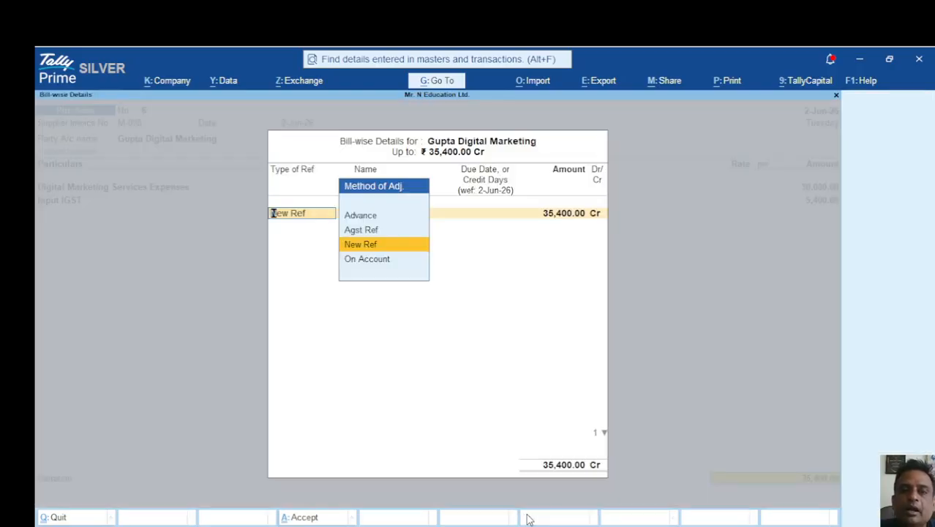
key("Return")
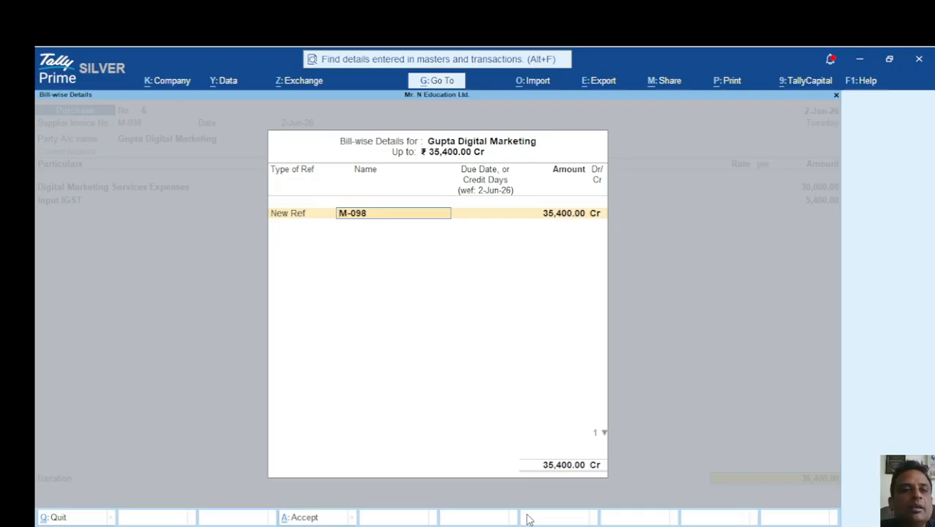
key("Return")
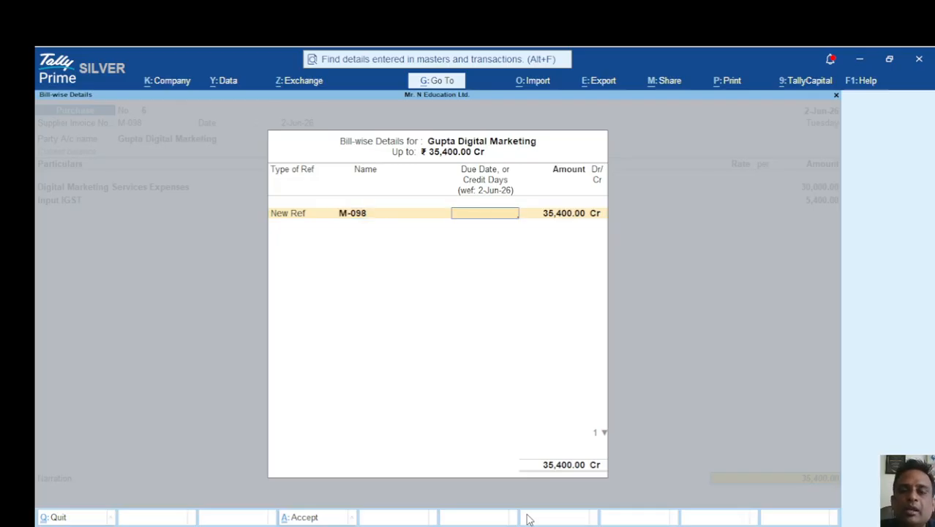
key("Return")
key("Return")
key("Return")
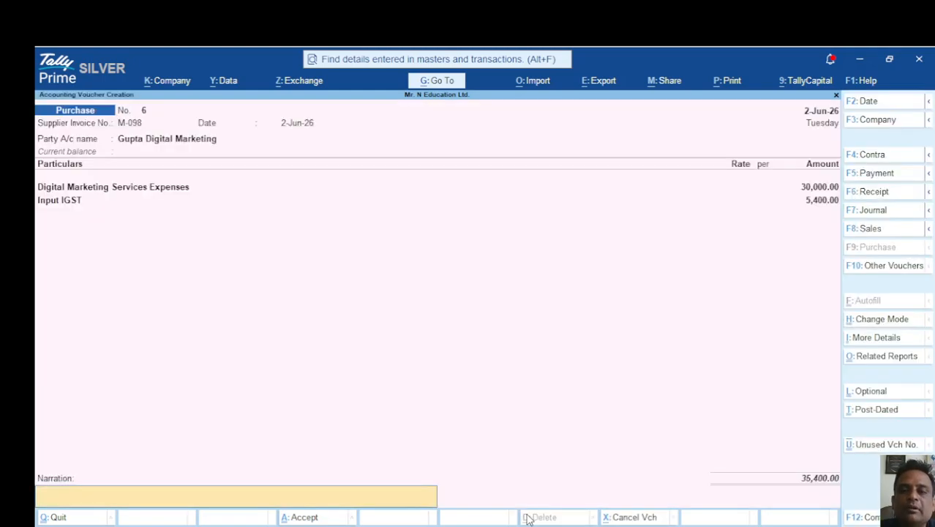
Step: Save the purchase voucher without a narration and switch to another open window
key("Return")
key("Return")
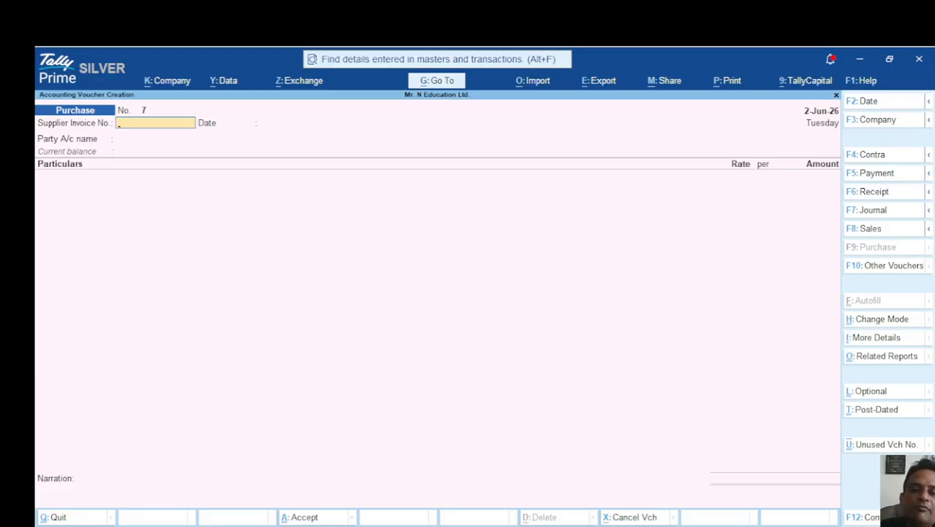
key("alt+Tab")
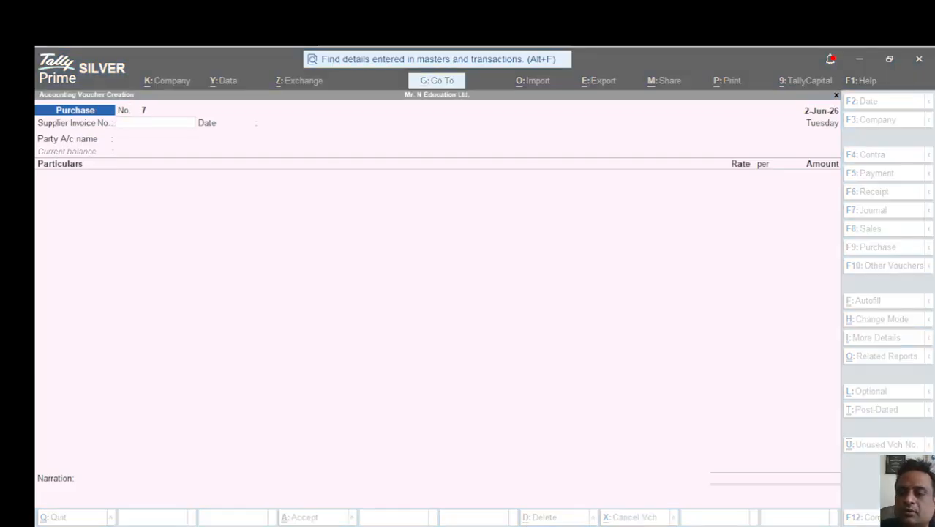